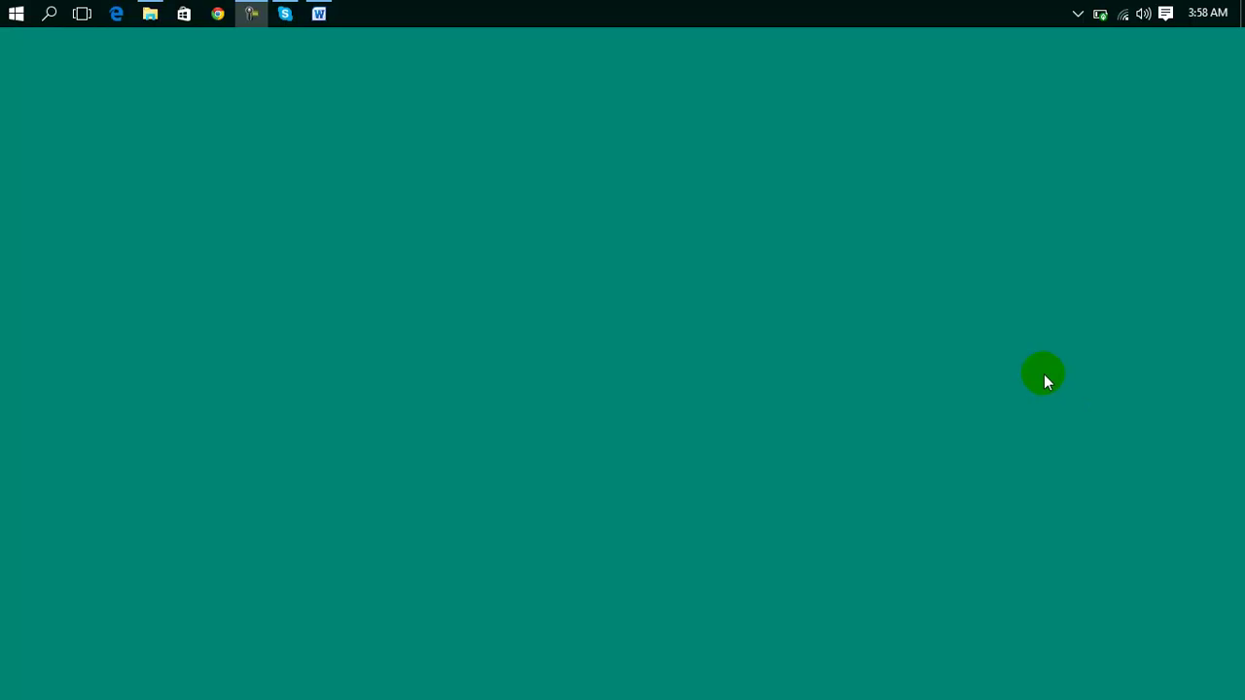
# - Restore the Lesson 30 Word document covering Wi-Fi password, Wi-Fi name and MAC filter
pyautogui.click(326, 12)
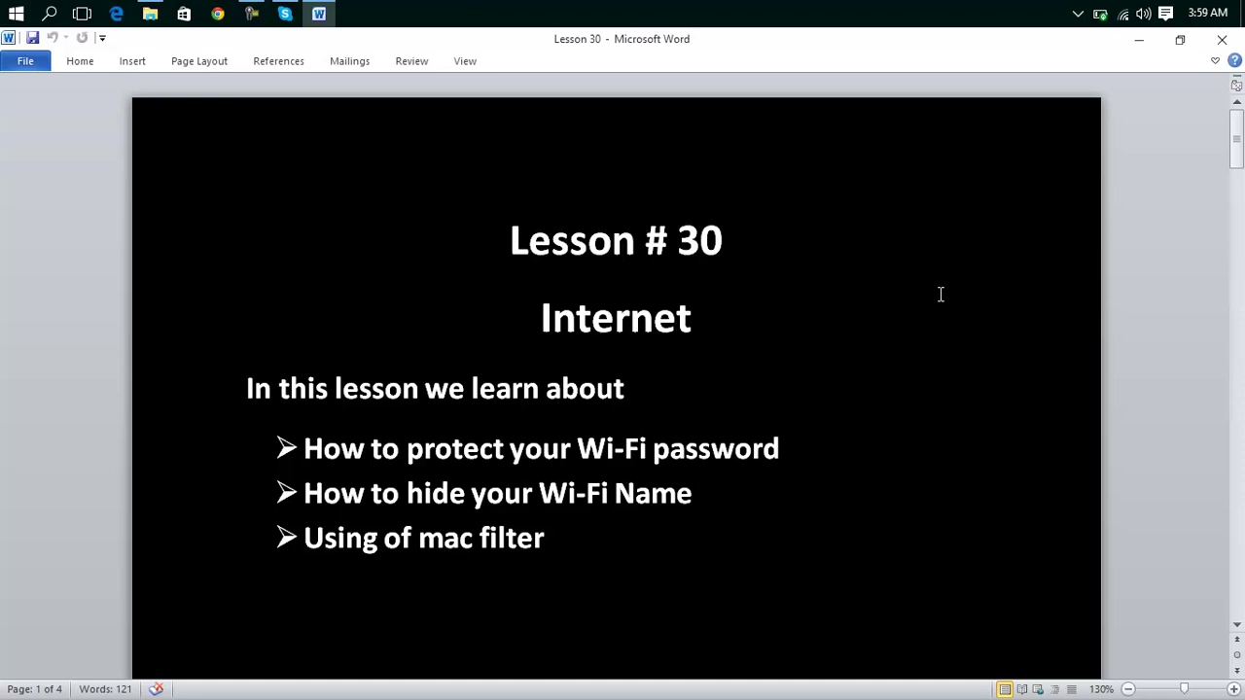
# - Close the lesson document and load 192.168.1.1 in a maximized Chrome window
pyautogui.click(1222, 40)
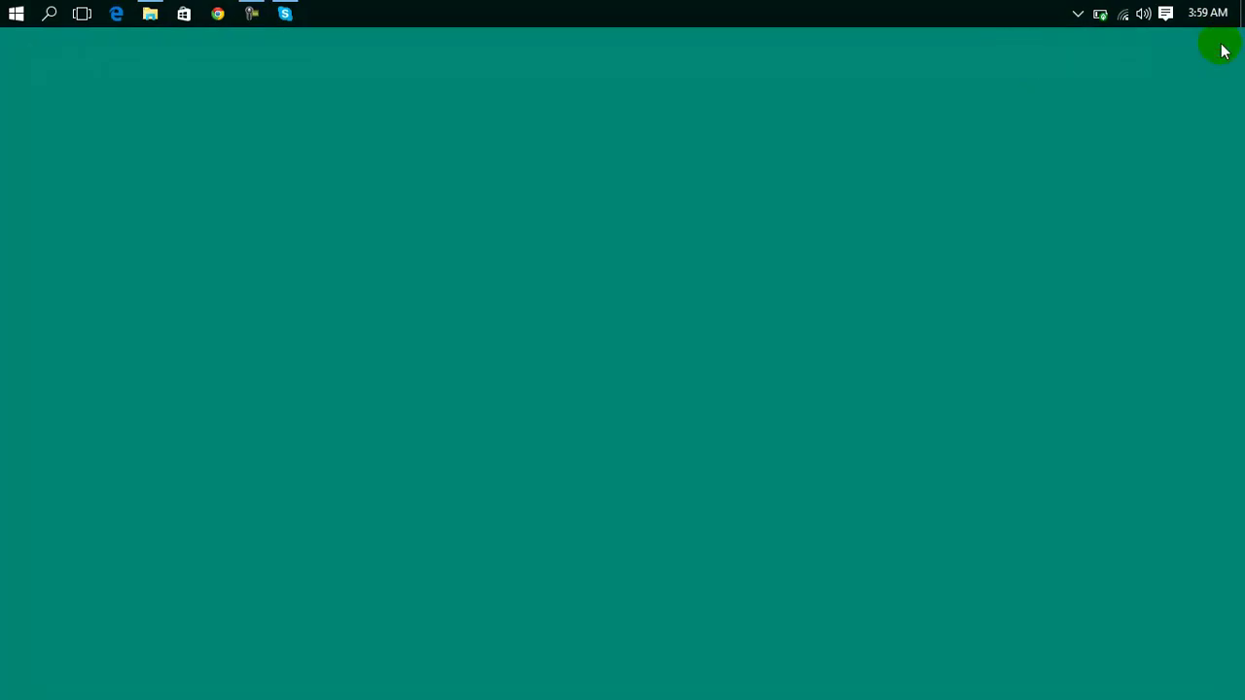
pyautogui.click(220, 19)
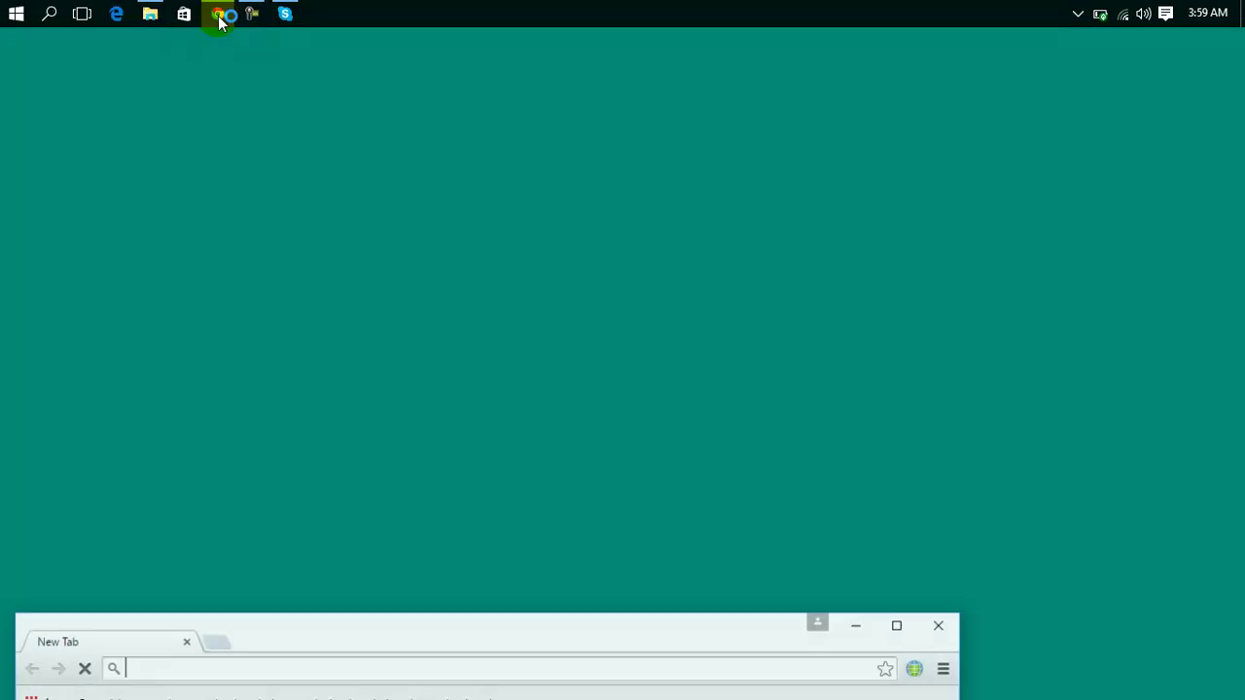
pyautogui.doubleClick(502, 622)
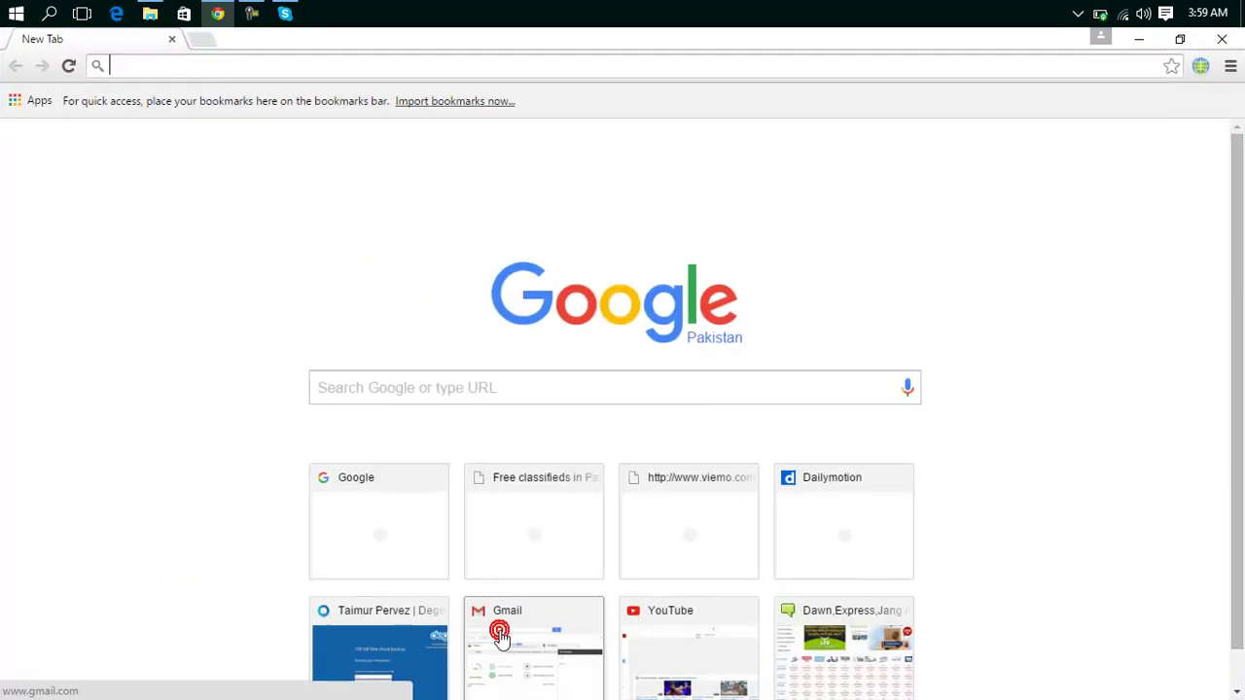
pyautogui.click(502, 68)
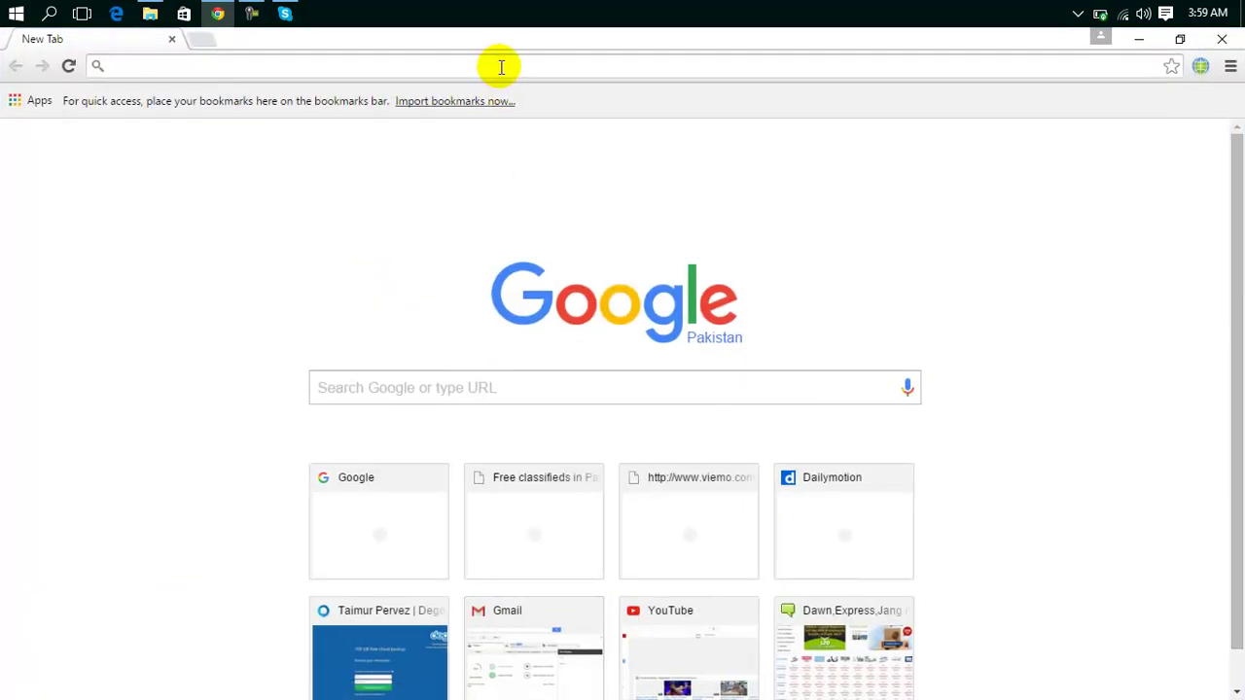
pyautogui.write('192.1')
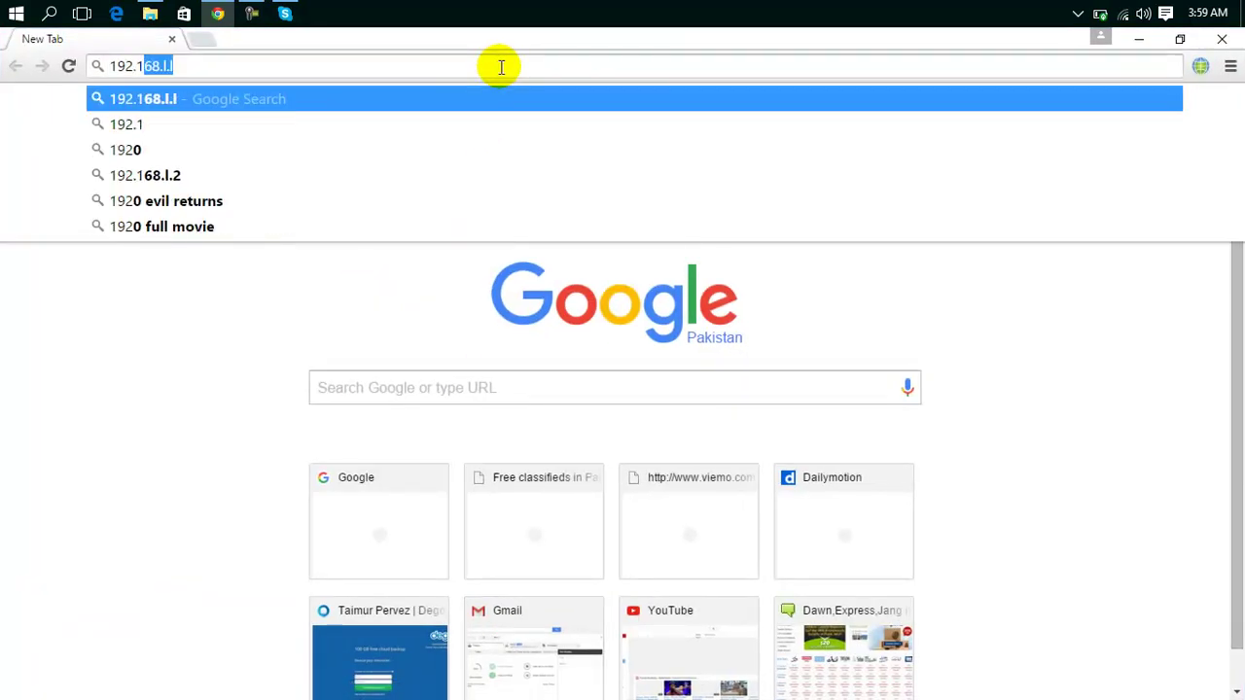
pyautogui.write('68.1.1')
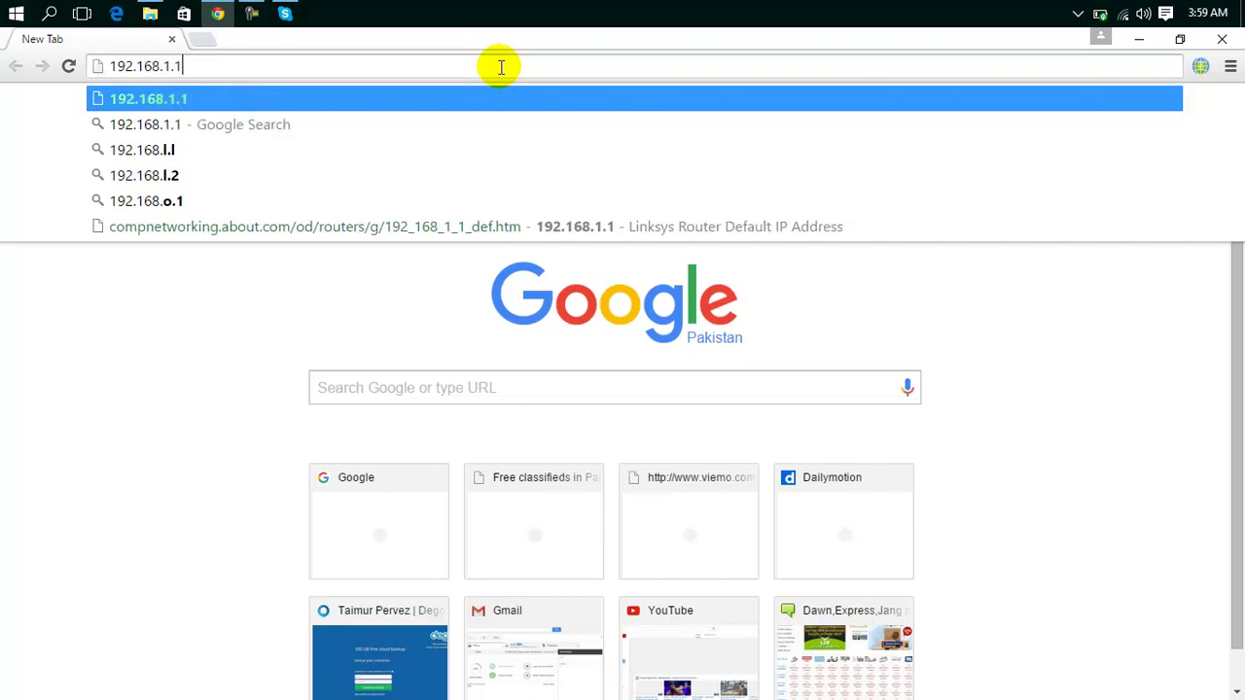
pyautogui.press('Return')
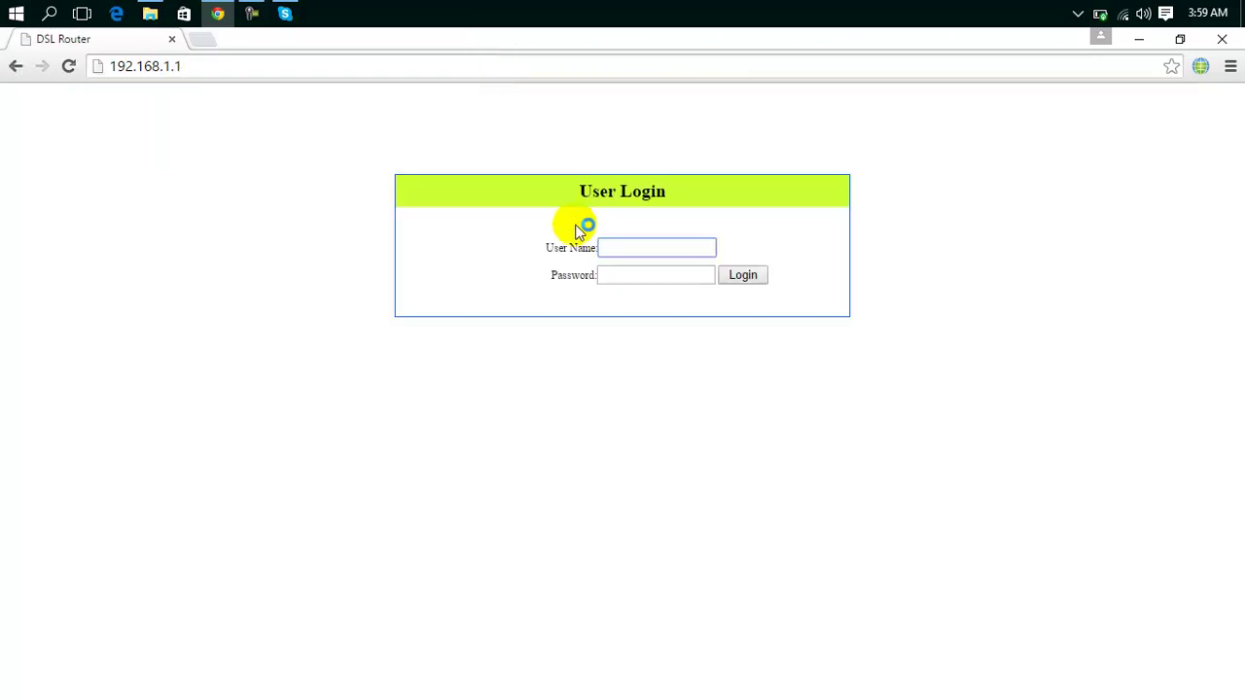
# - Log in to the router as admin with the router password
pyautogui.click(621, 241)
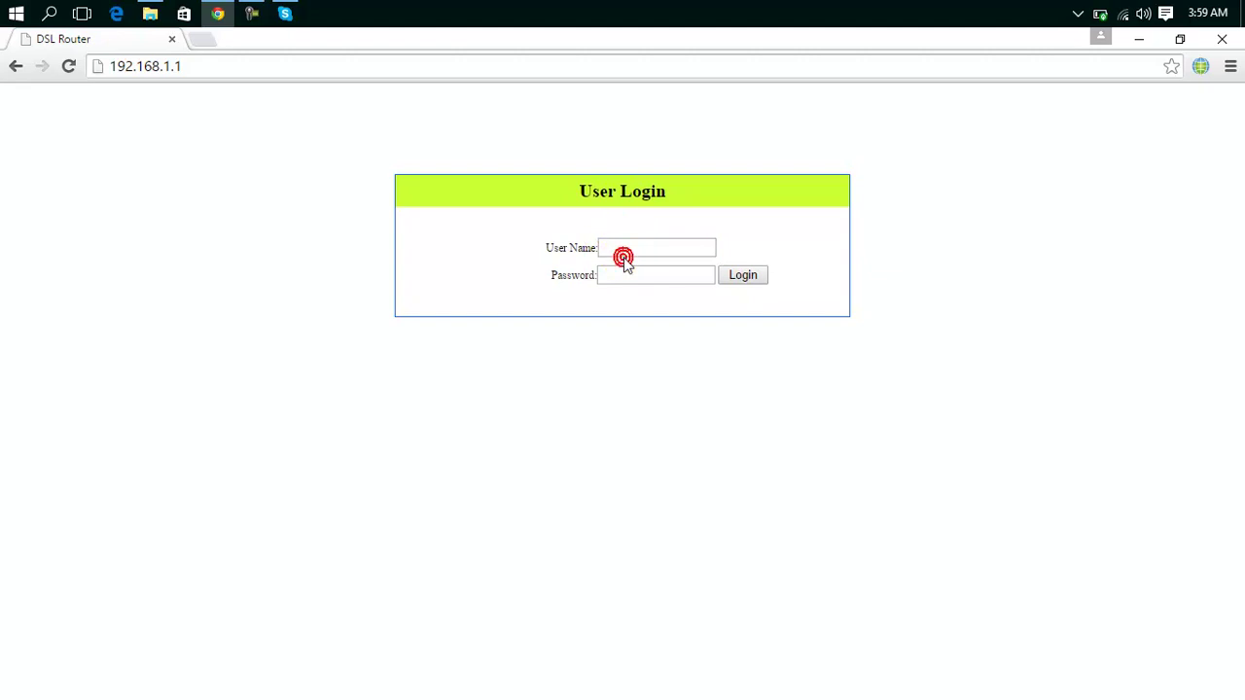
pyautogui.click(636, 245)
pyautogui.write('admin')
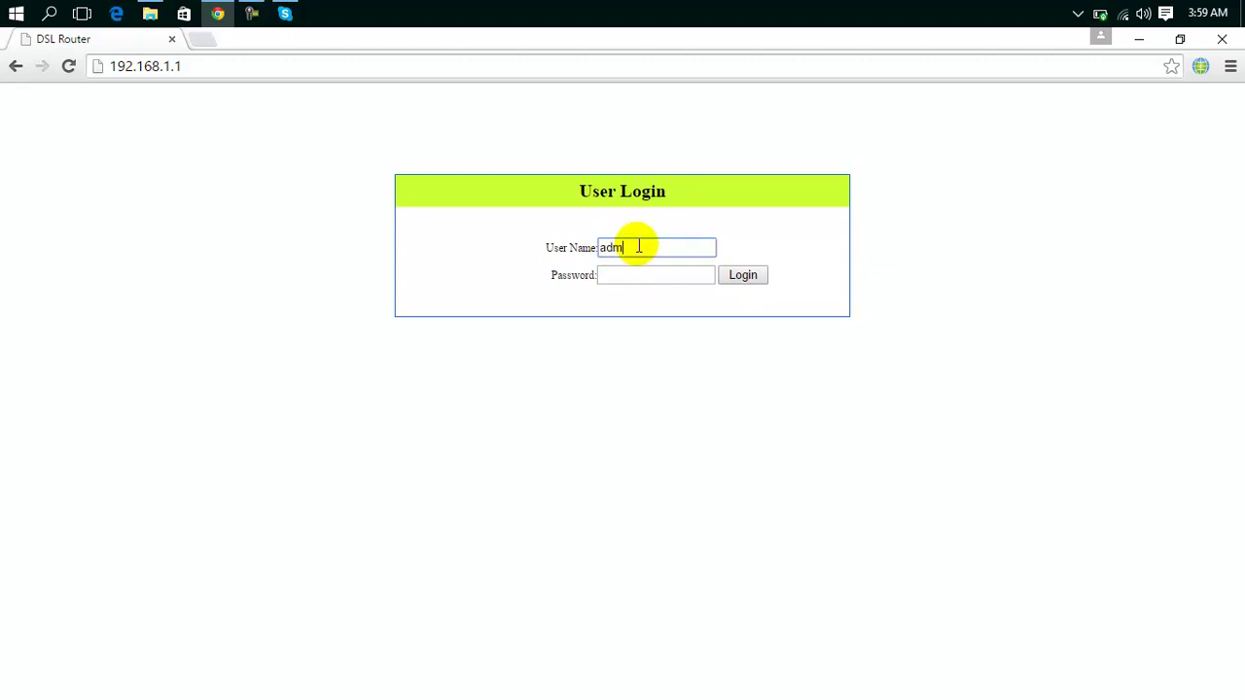
pyautogui.press('Tab')
pyautogui.press('Return')
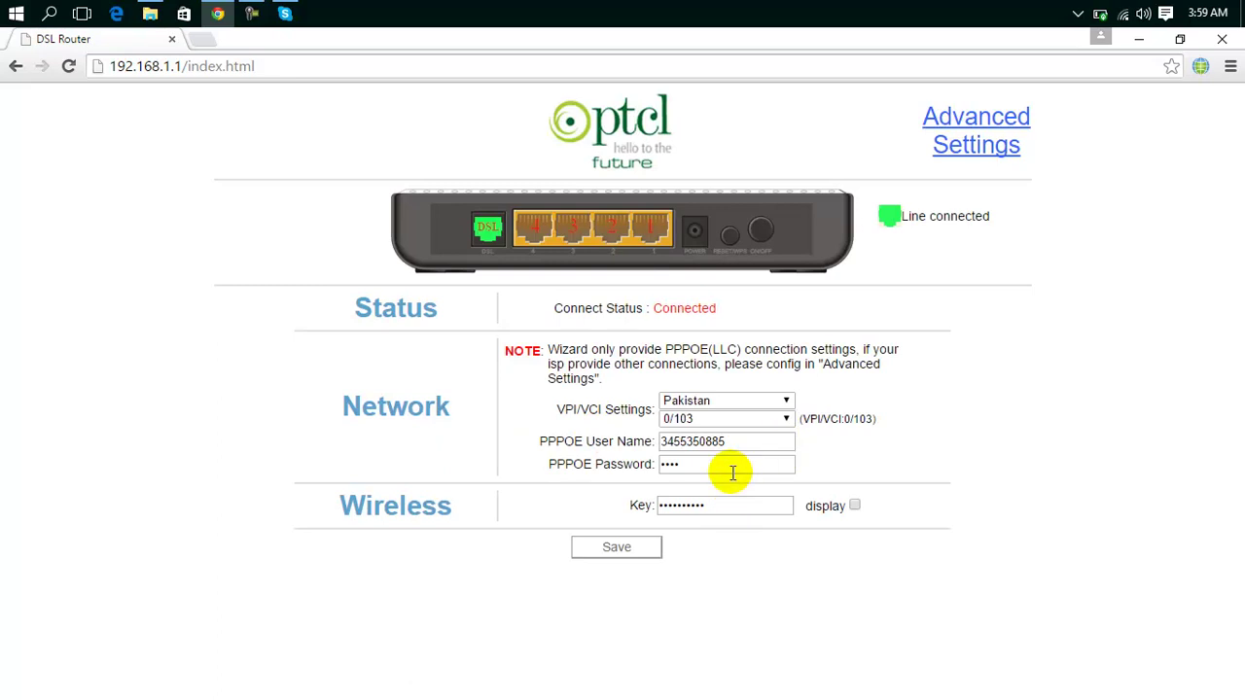
# - Show the wireless key as plain text, select it, then go to Advanced Settings' Device Info
pyautogui.click(853, 505)
pyautogui.tripleClick(750, 507)
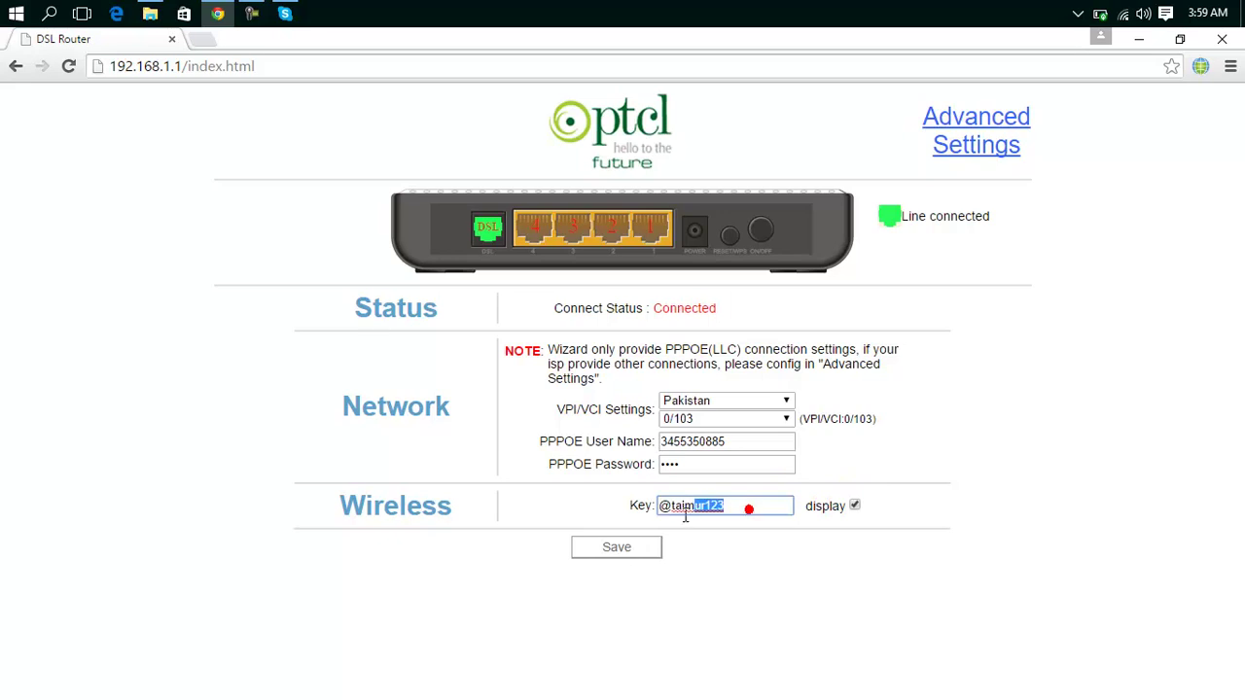
pyautogui.click(736, 506)
pyautogui.moveTo(734, 506); pyautogui.dragTo(645, 508)
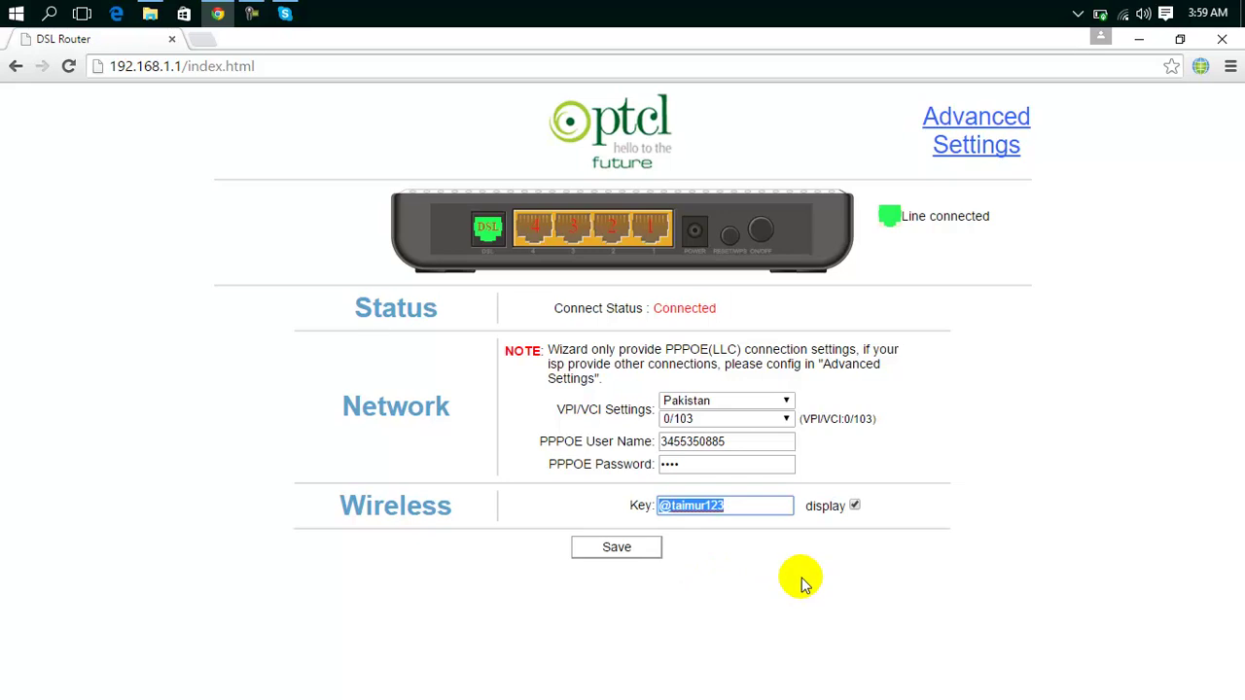
pyautogui.click(989, 133)
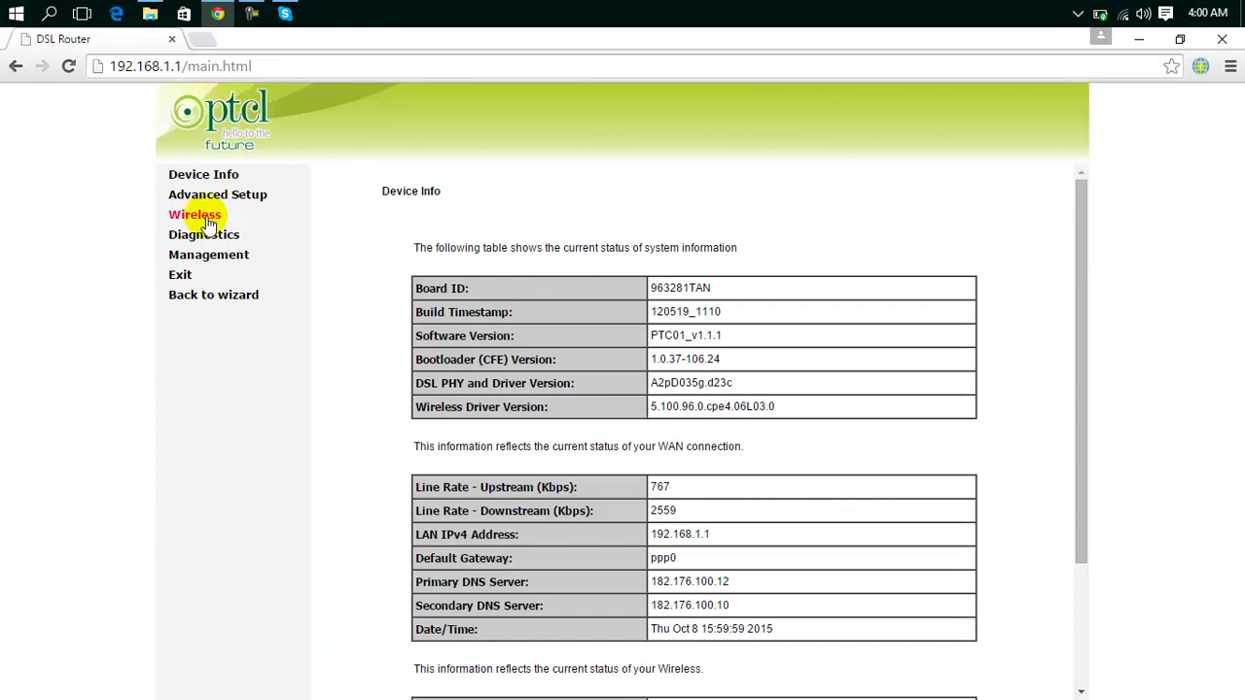
# - Untick Hide SSID for Window10 in Wireless basic settings and check Windows' network list
pyautogui.click(208, 221)
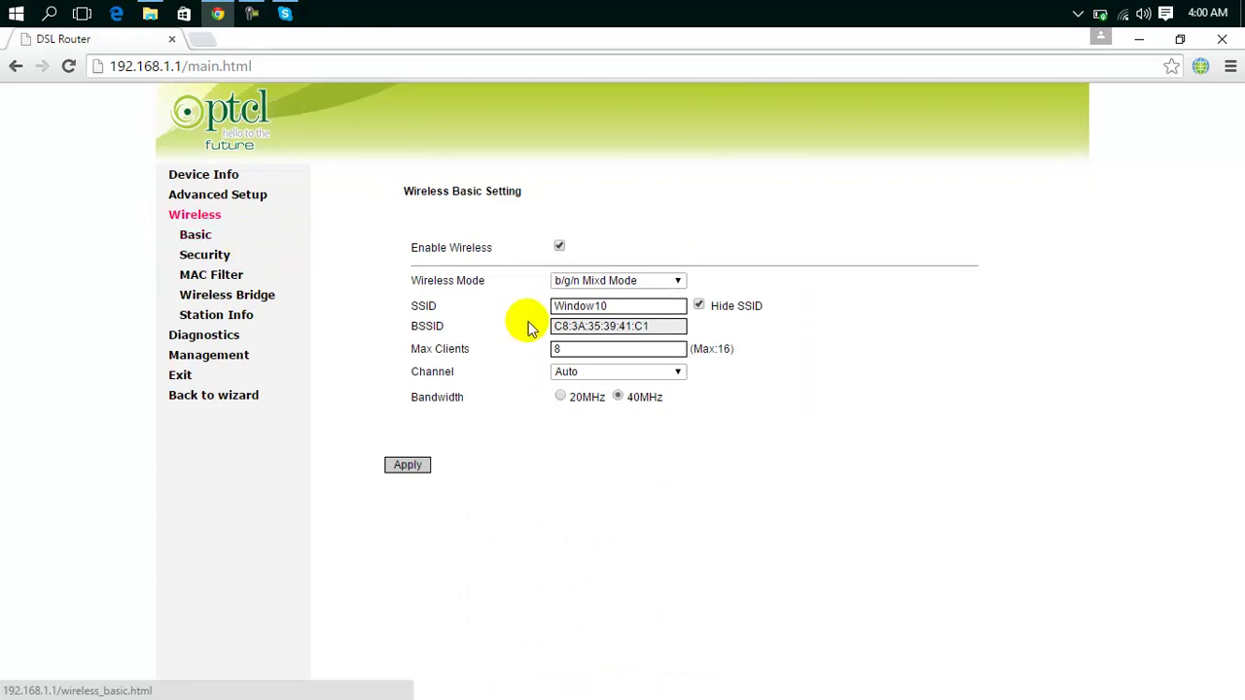
pyautogui.click(699, 306)
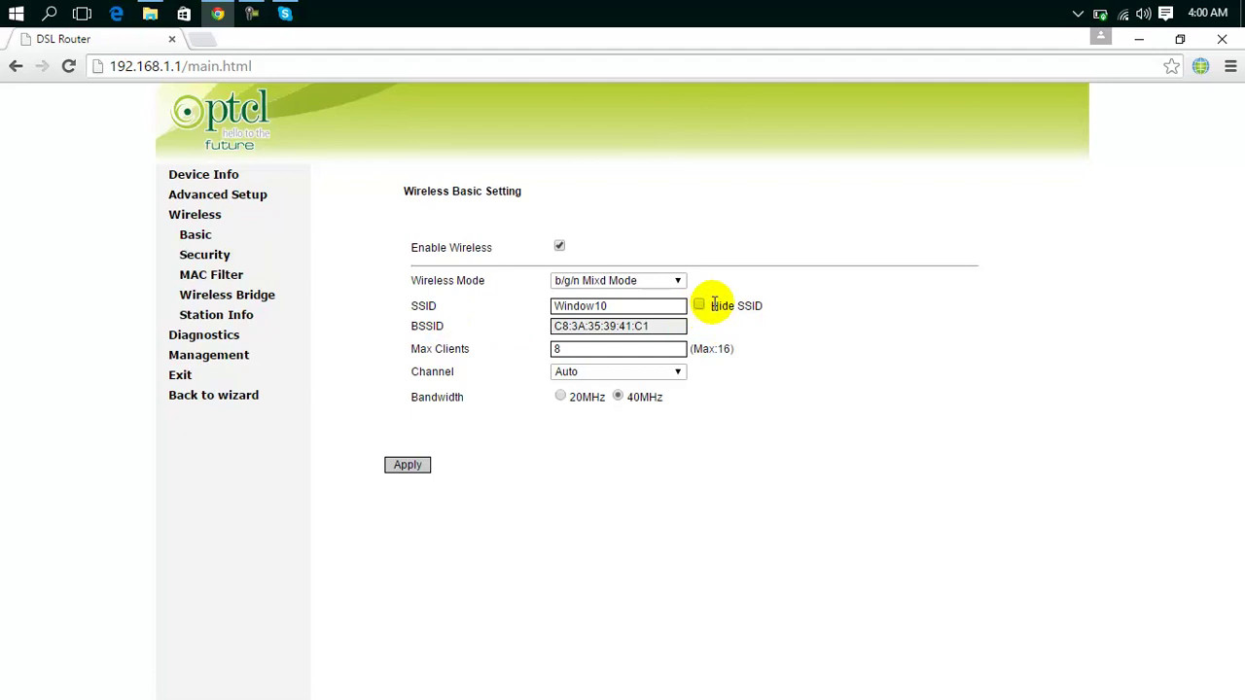
pyautogui.click(1126, 14)
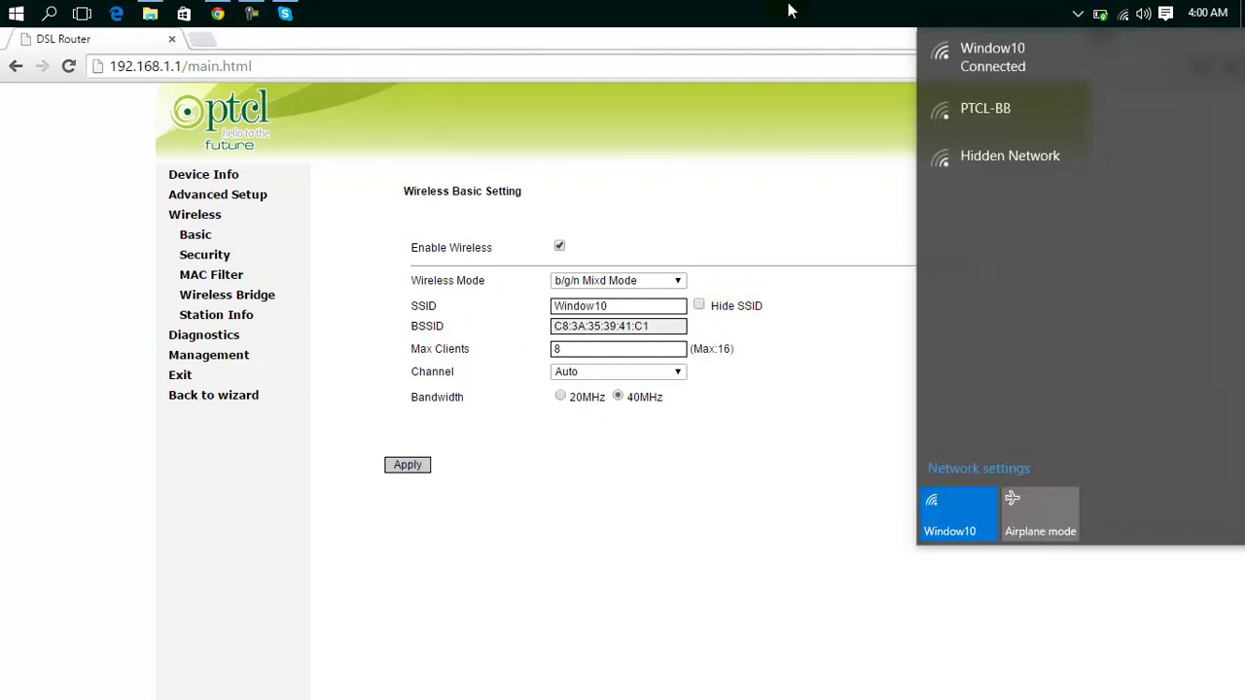
pyautogui.click(788, 8)
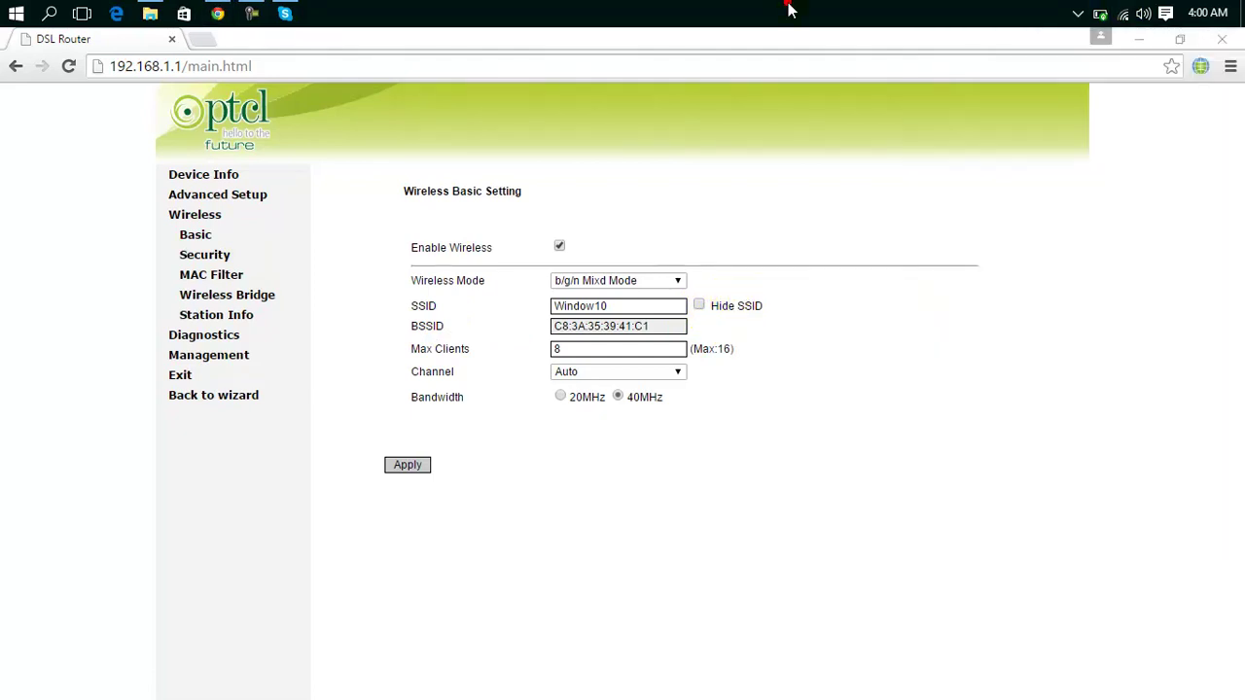
pyautogui.click(1143, 13)
pyautogui.click(1123, 16)
pyautogui.click(1124, 15)
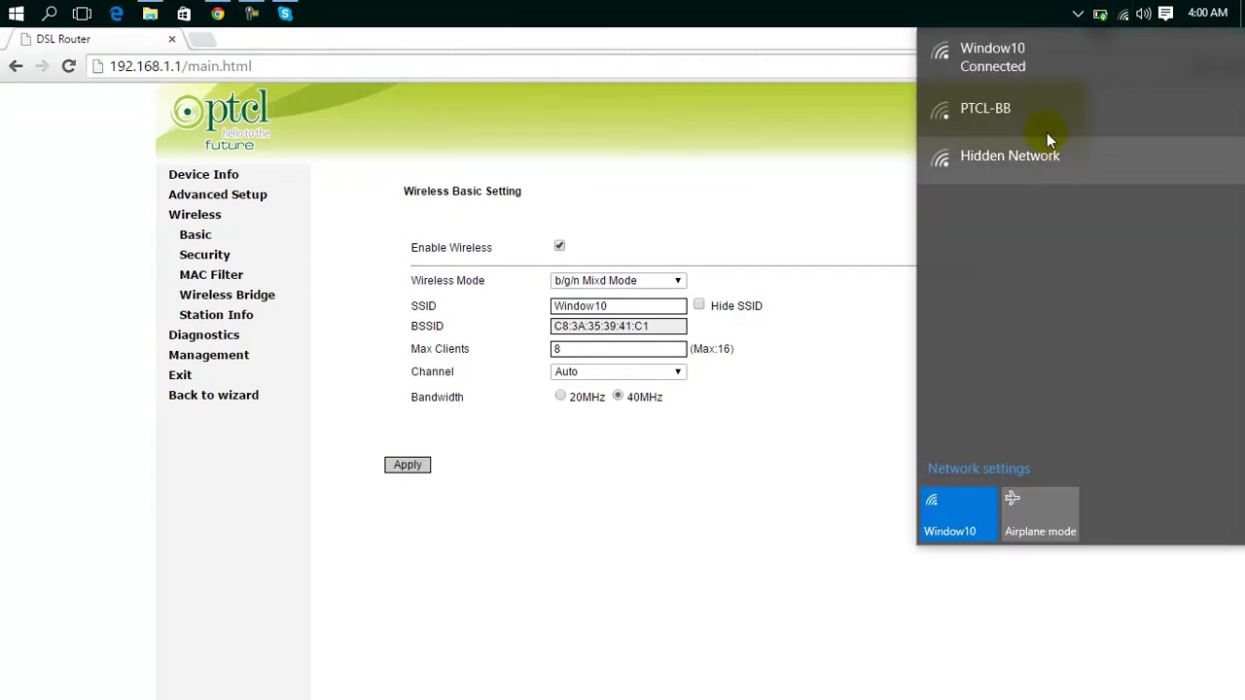
pyautogui.click(872, 39)
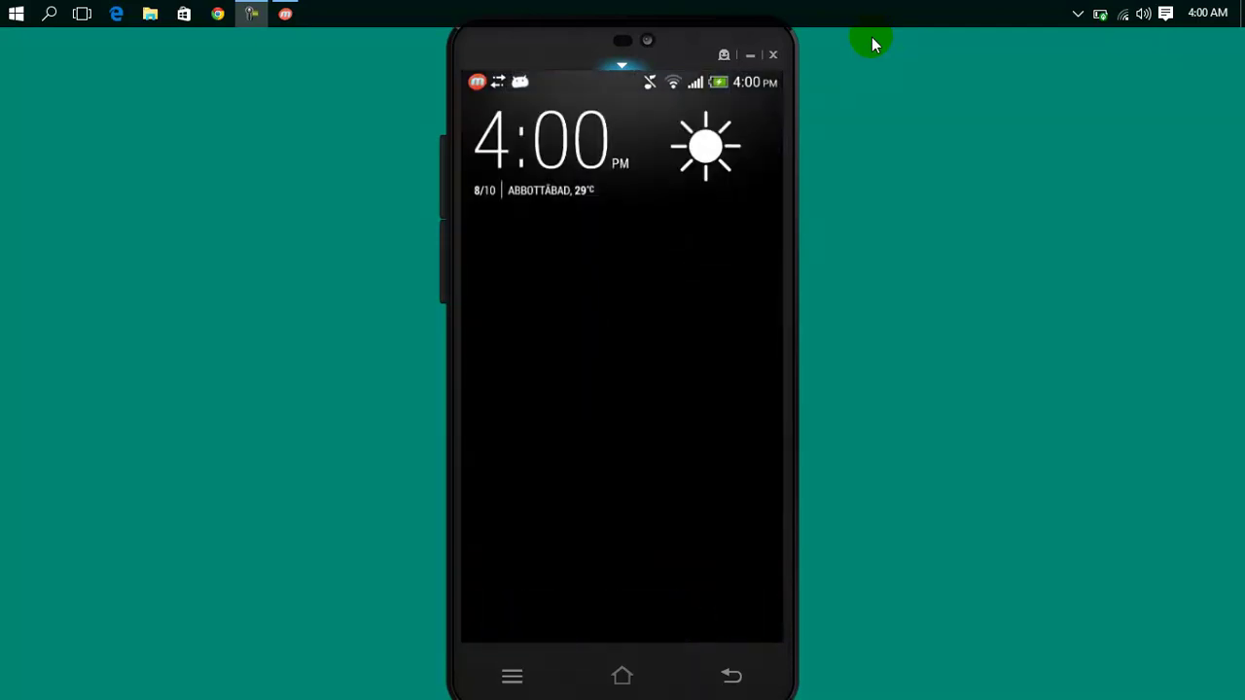
# - Unlock the mirrored phone with its PIN, compare Wi-Fi lists, and return to the router page
pyautogui.press('Return')
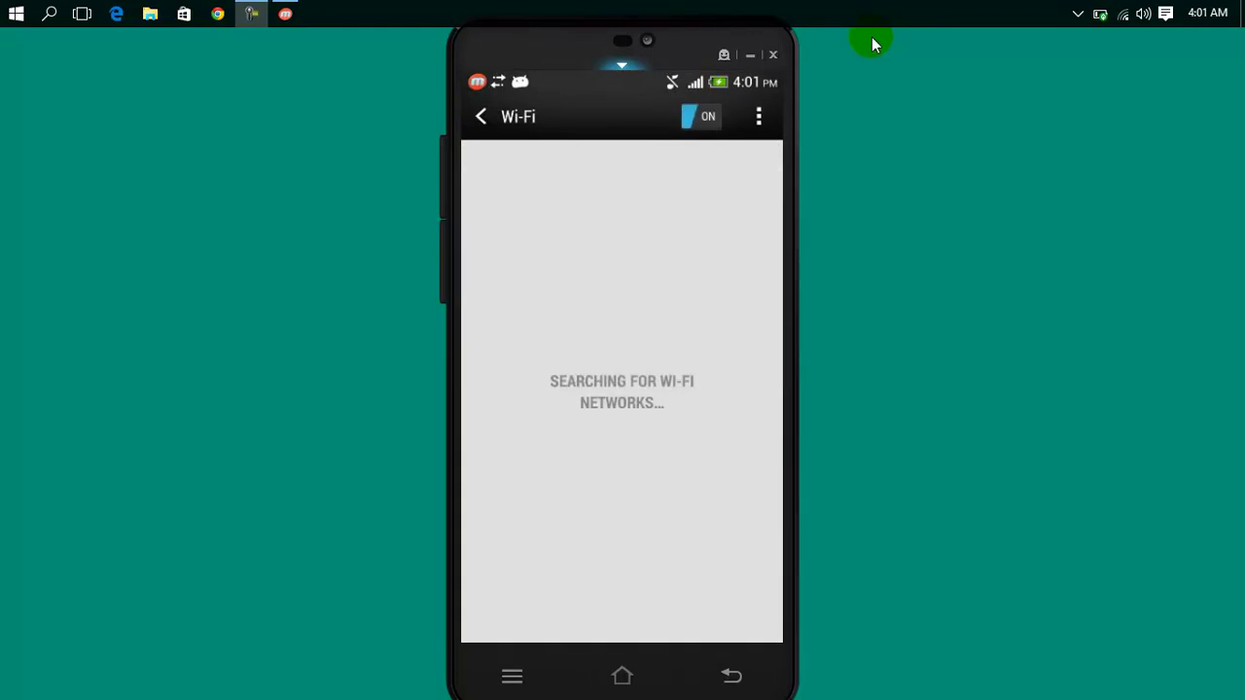
pyautogui.click(1131, 14)
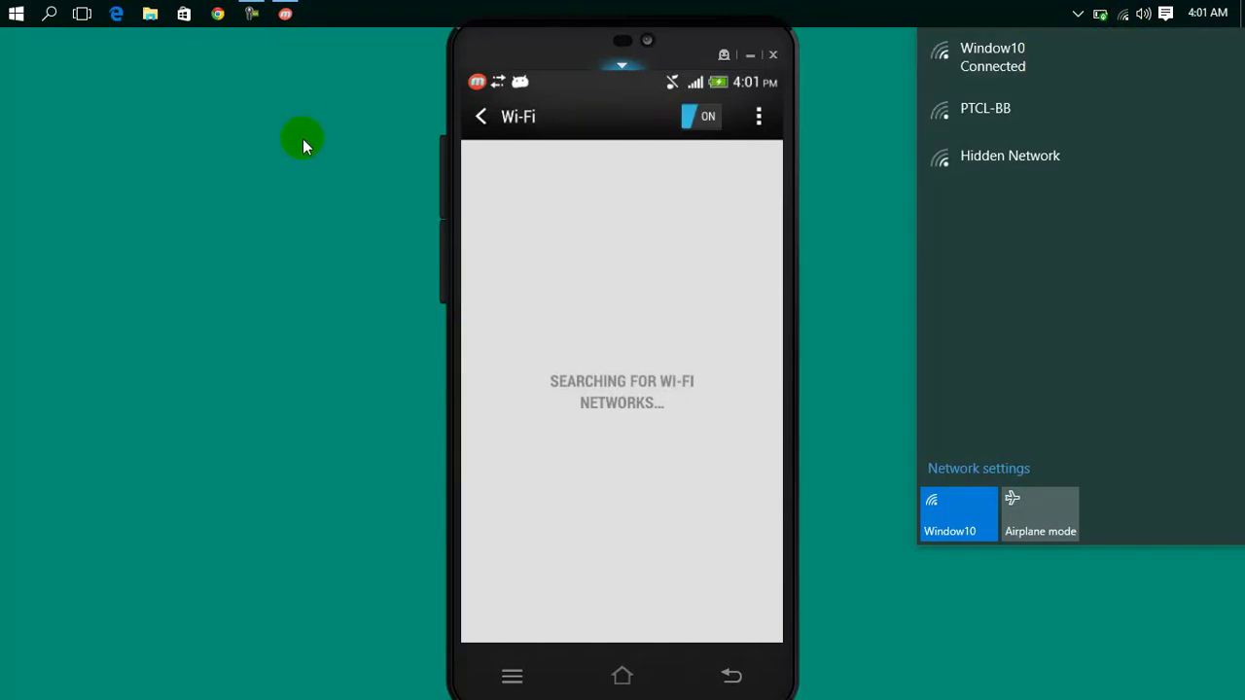
pyautogui.click(284, 21)
pyautogui.click(569, 222)
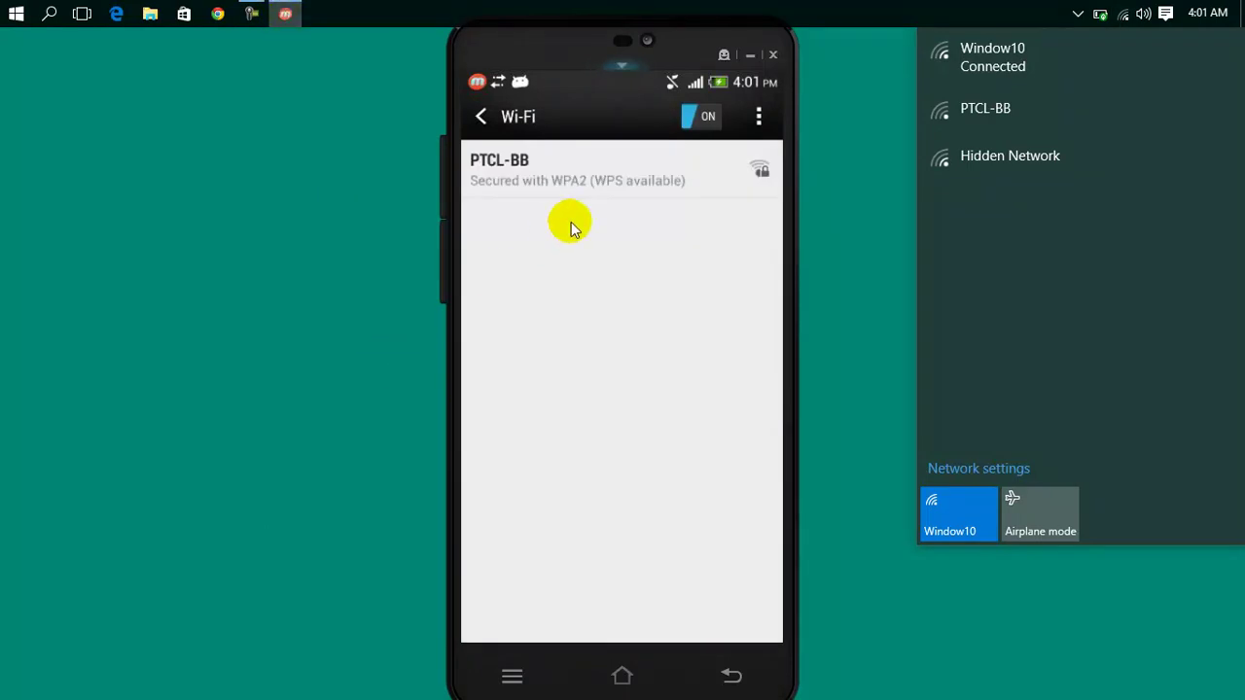
pyautogui.click(218, 67)
pyautogui.click(251, 16)
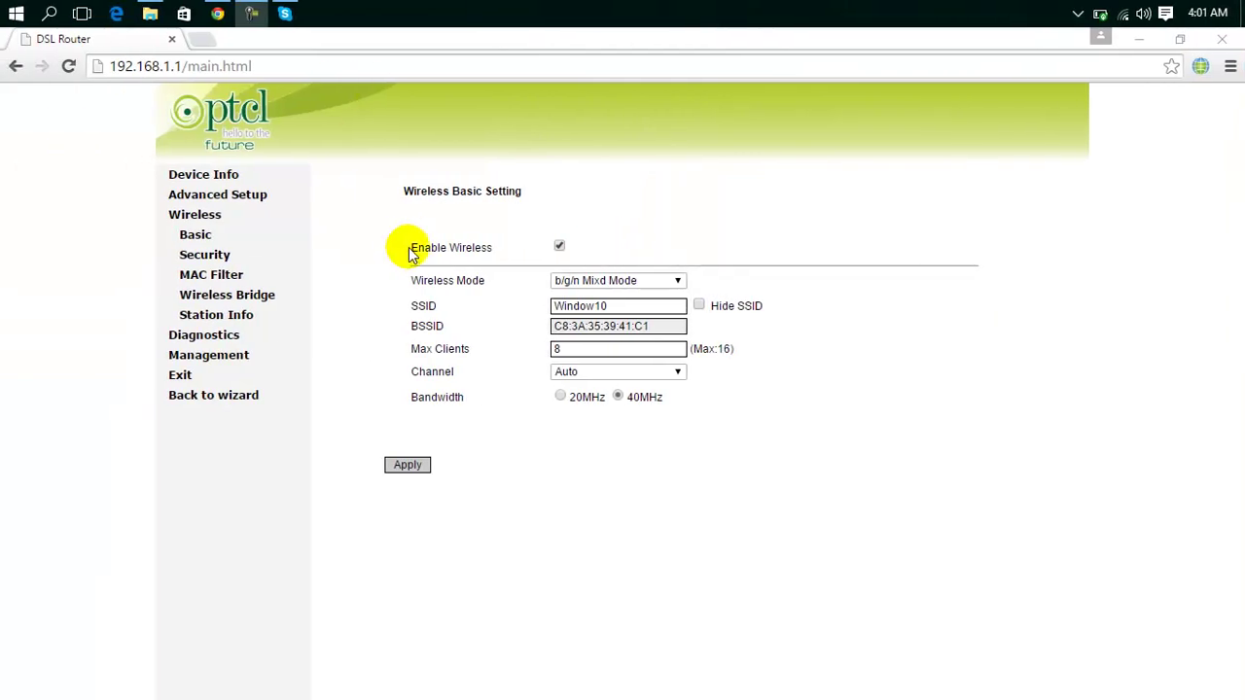
# - Apply the Window10 wireless basic settings with Hide SSID left unchecked
pyautogui.click(699, 307)
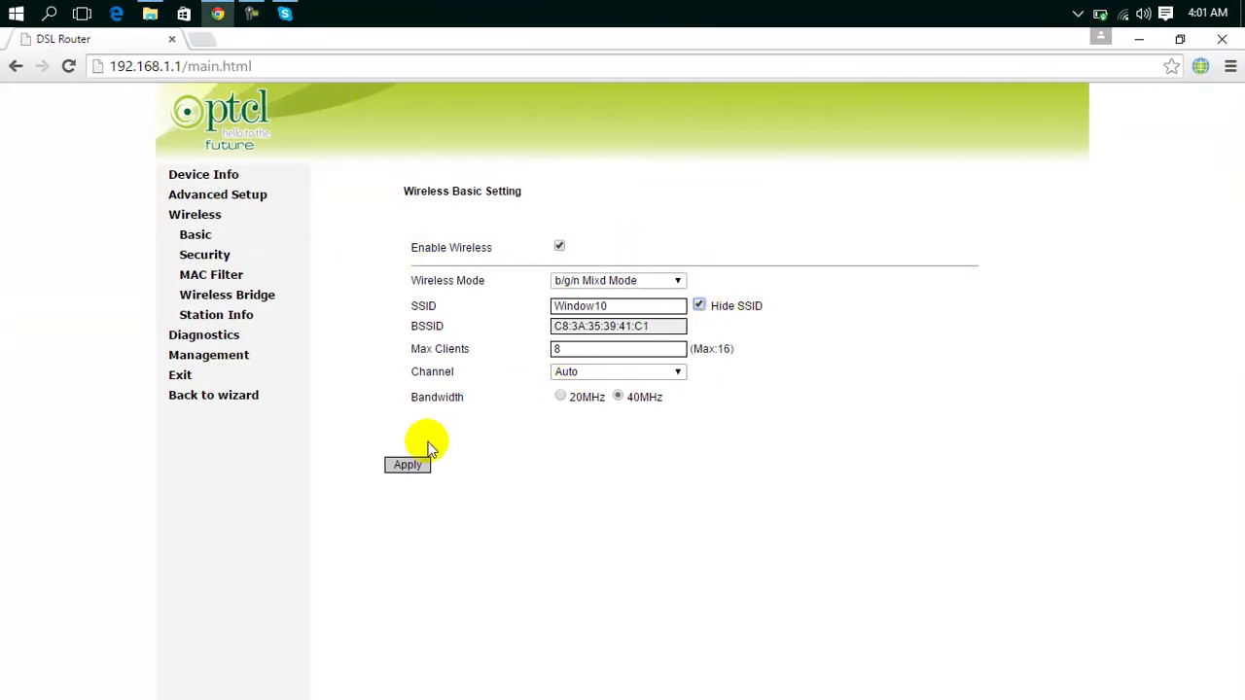
pyautogui.click(701, 306)
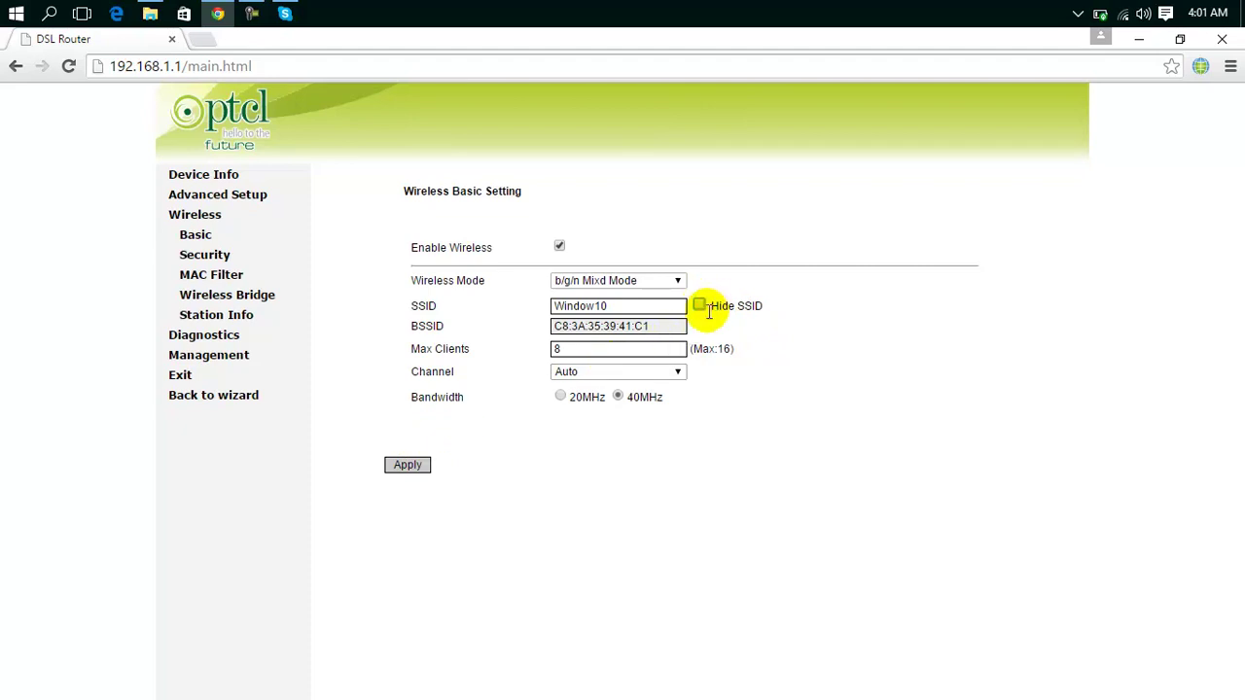
pyautogui.click(412, 469)
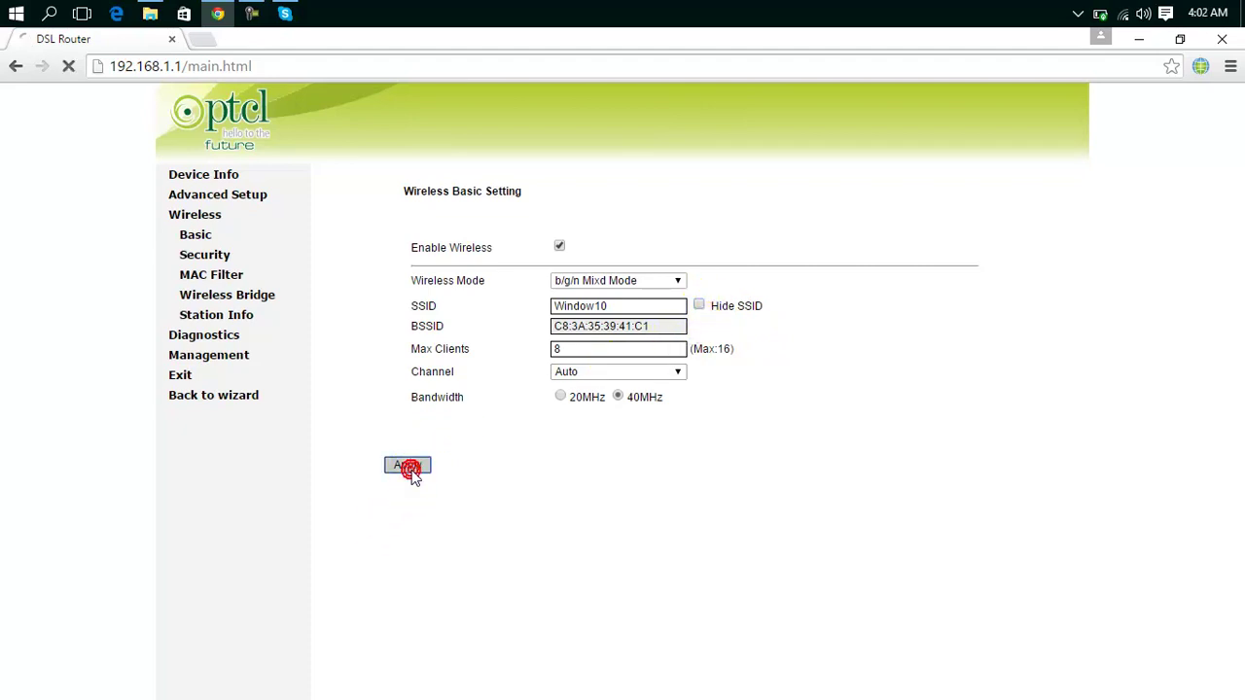
pyautogui.click(414, 467)
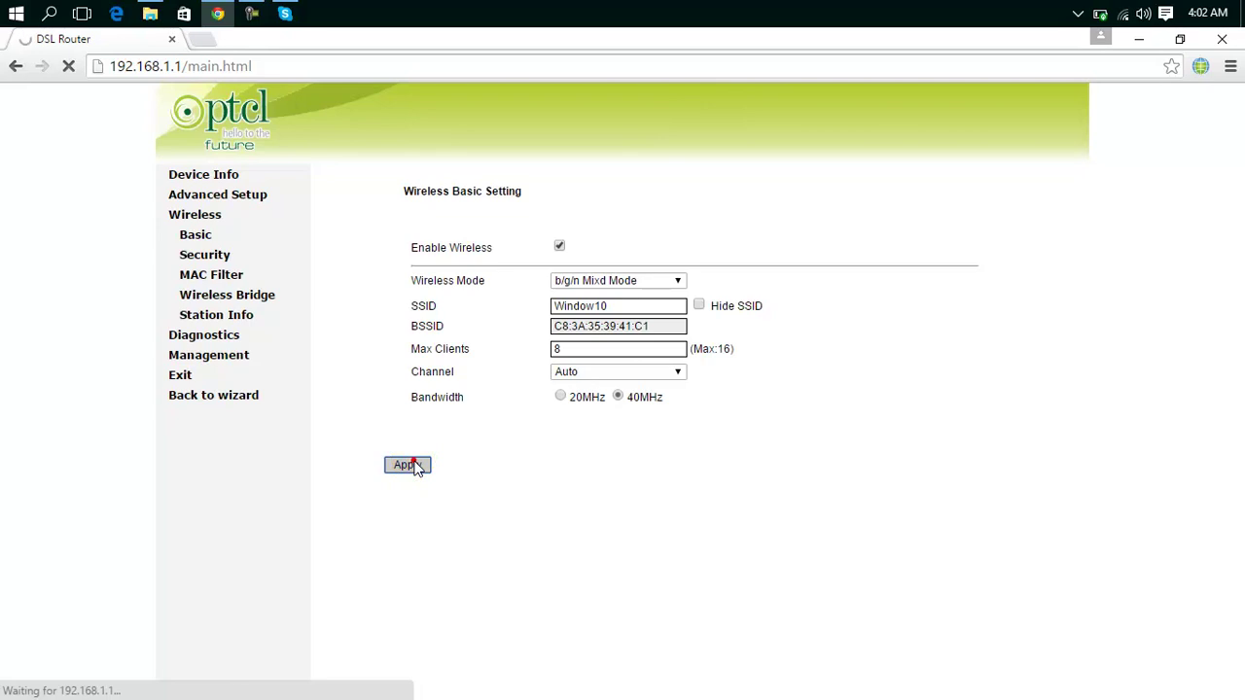
pyautogui.click(412, 467)
pyautogui.click(409, 465)
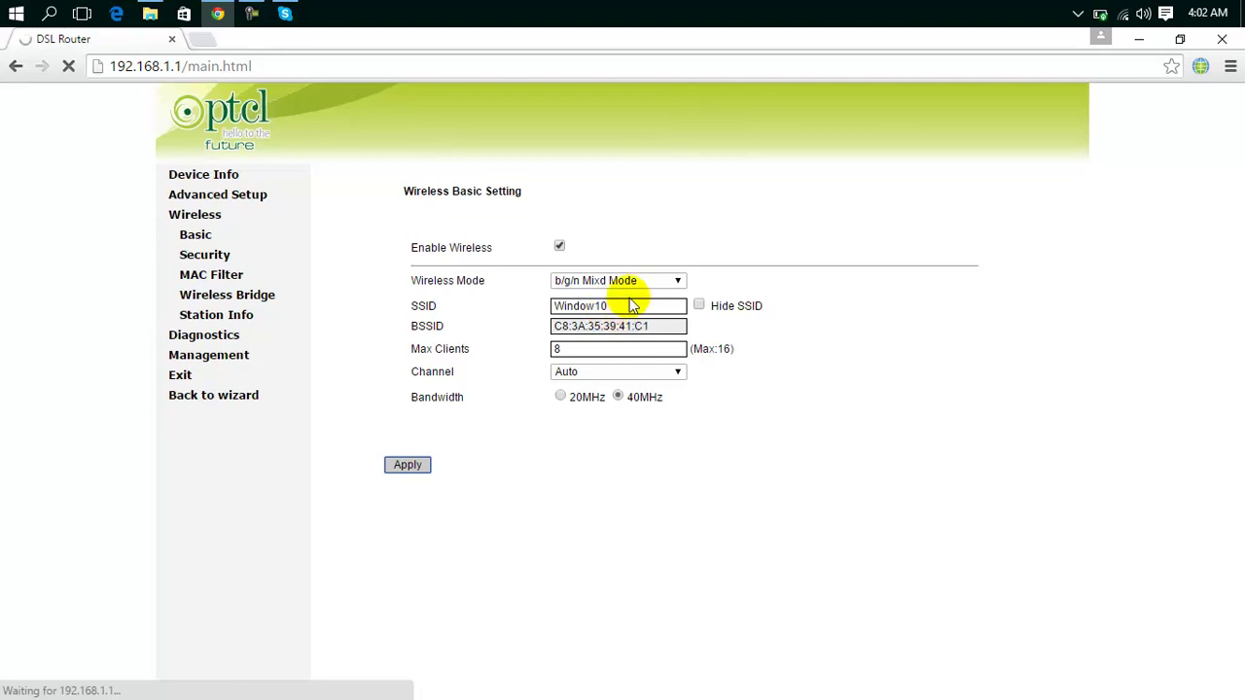
pyautogui.moveTo(634, 305); pyautogui.dragTo(487, 311)
pyautogui.click(575, 547)
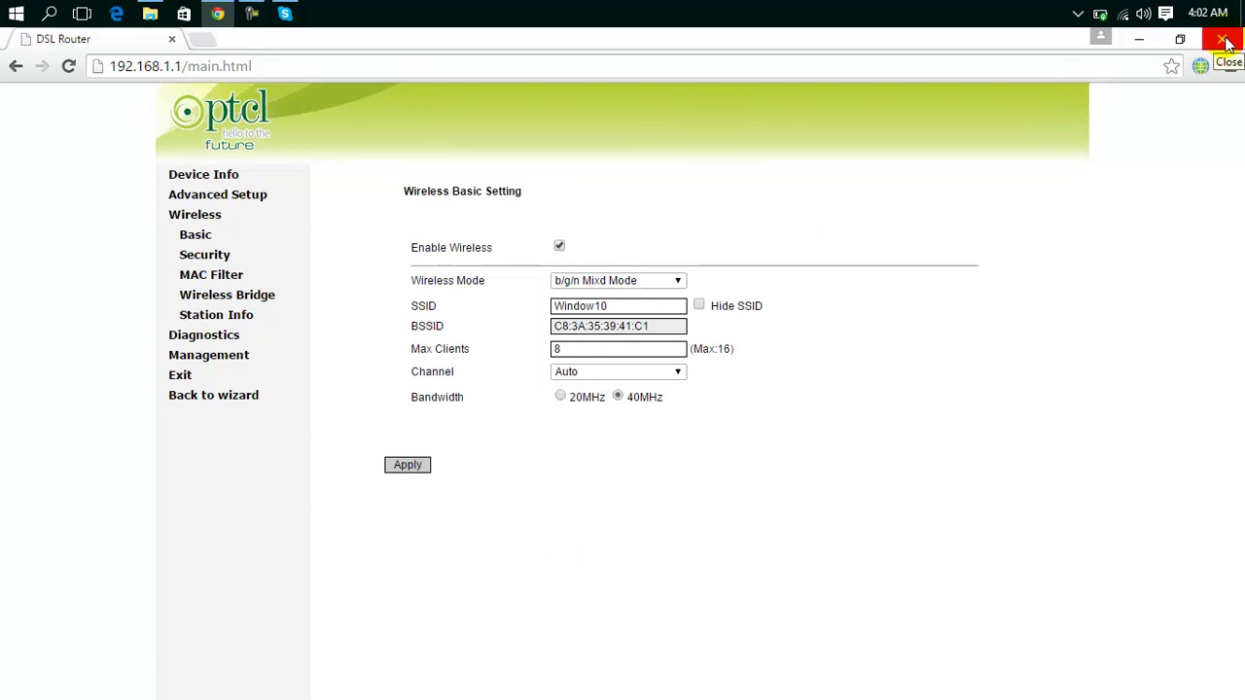
pyautogui.click(414, 467)
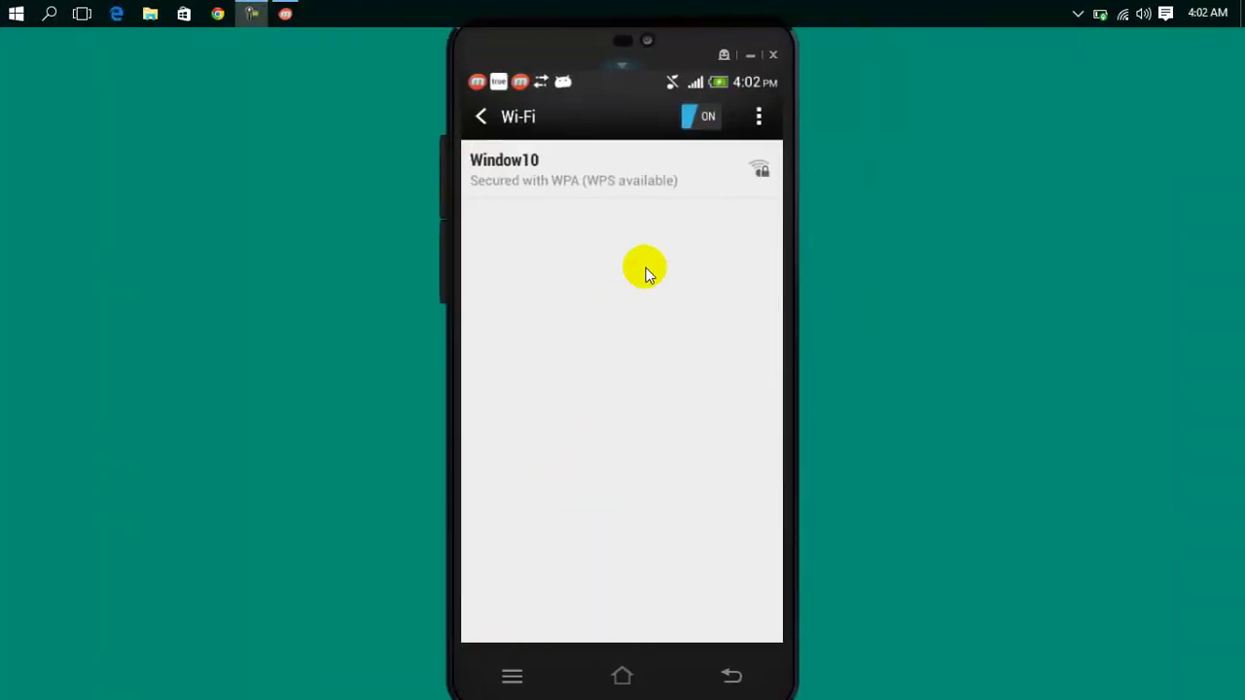
# - On the phone, reopen the Wi-Fi list, start joining Window10, then cancel the password prompt
pyautogui.press('Escape')
pyautogui.press('Return')
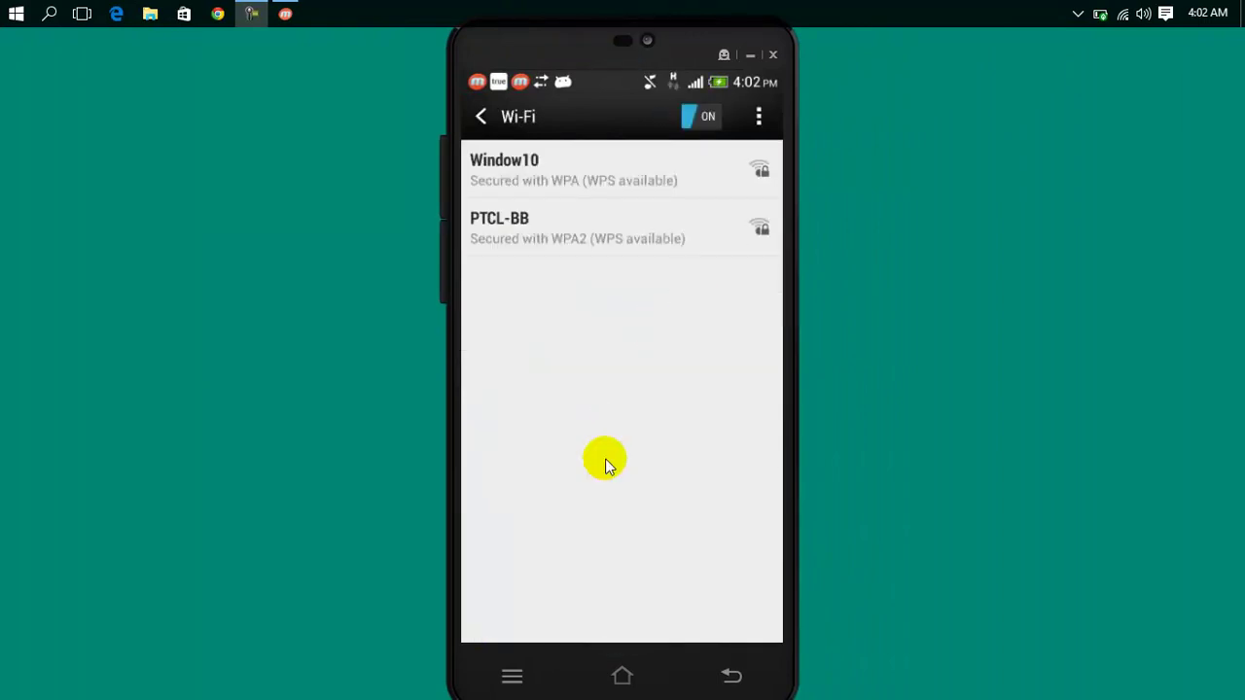
pyautogui.press('Return')
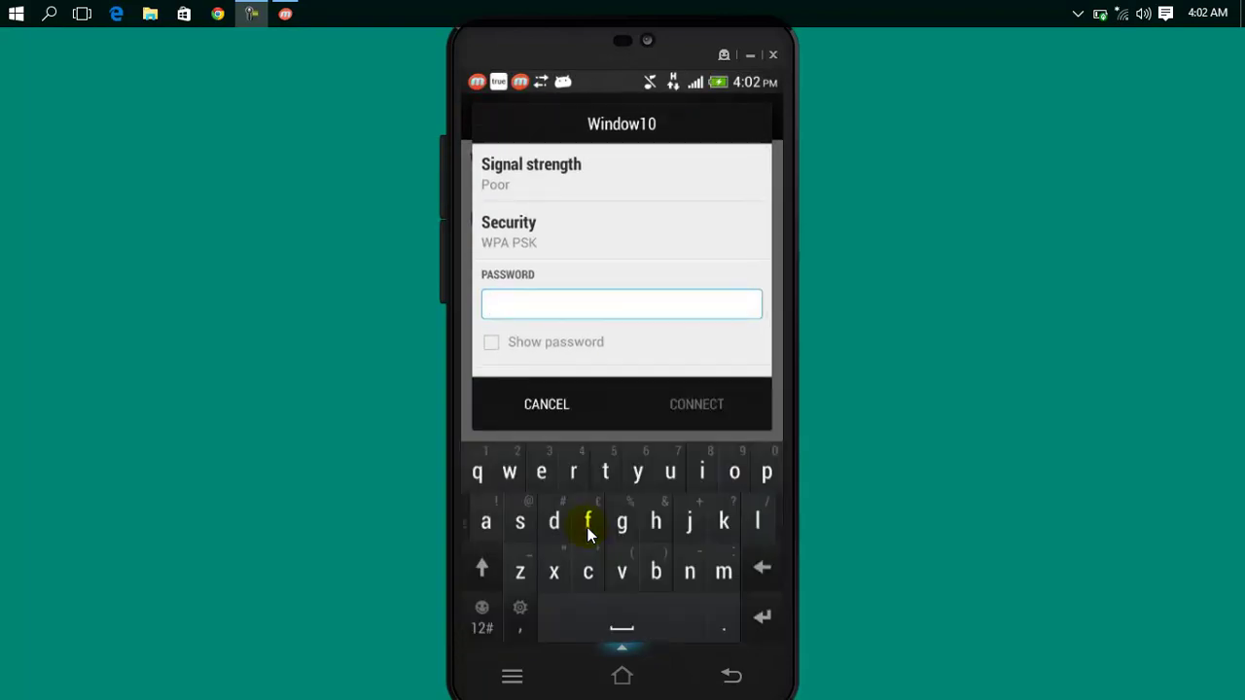
pyautogui.press('Escape')
pyautogui.click(588, 533)
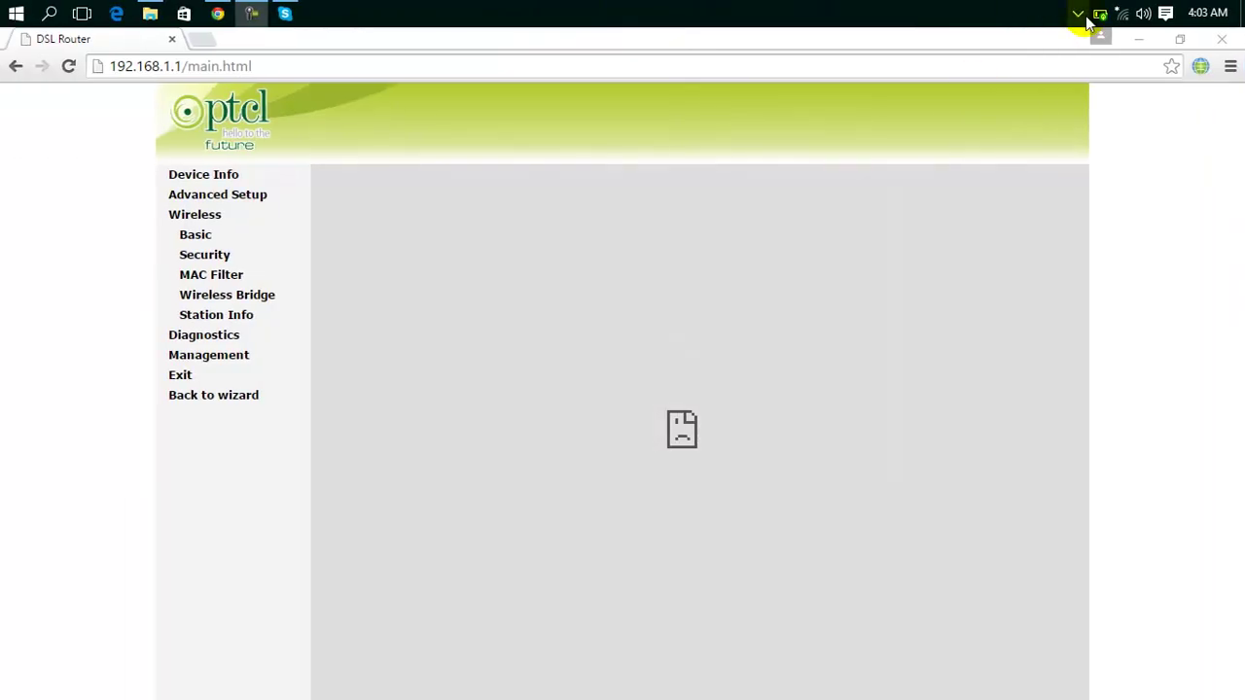
# - Connect the computer to Window10 from the tray network list and reload the router page
pyautogui.click(1123, 14)
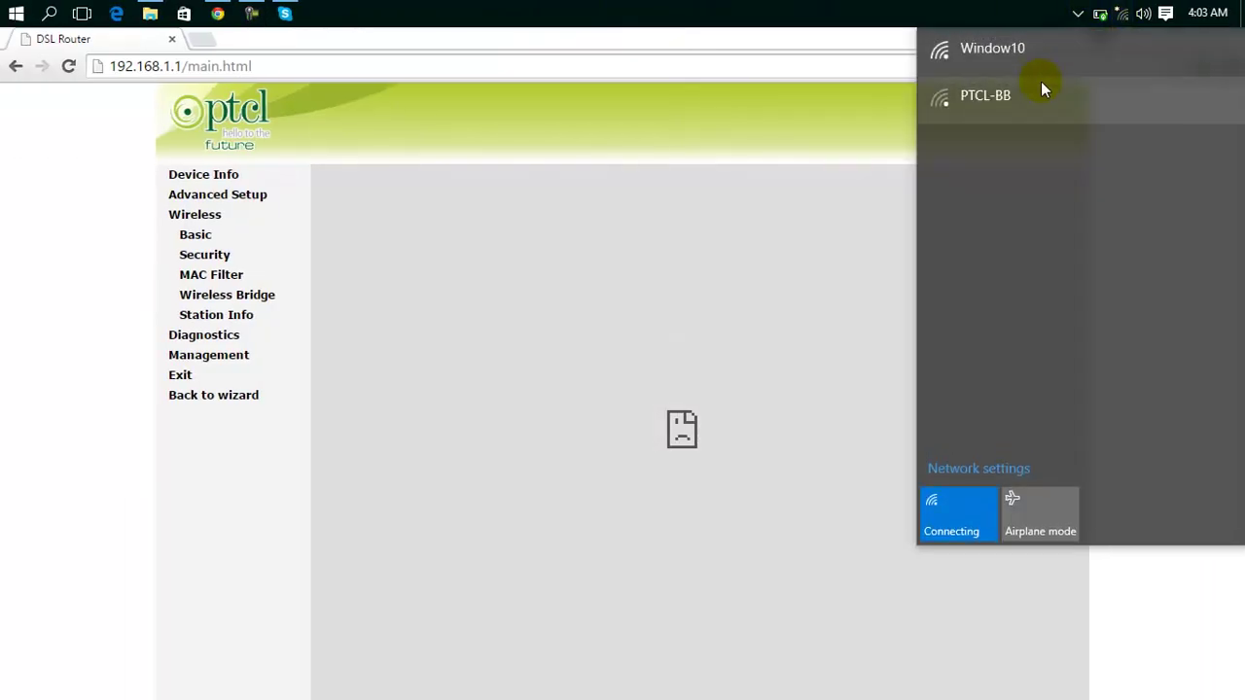
pyautogui.click(1037, 60)
pyautogui.click(1140, 116)
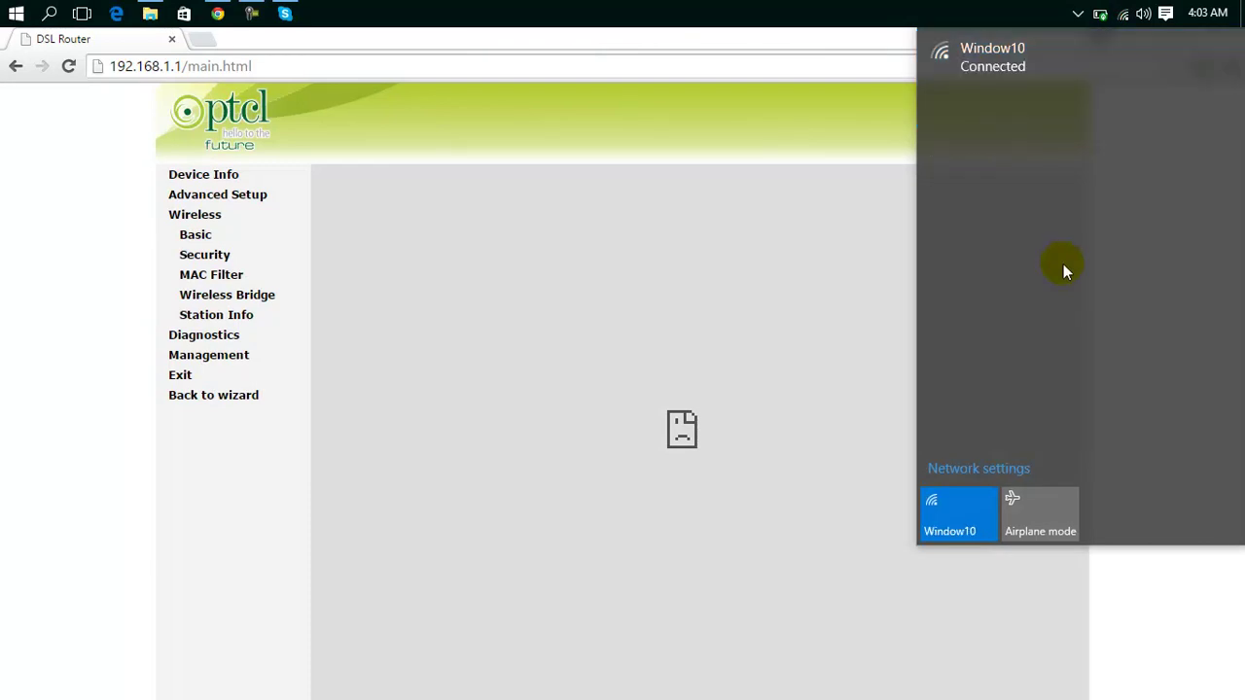
pyautogui.click(873, 40)
pyautogui.click(70, 66)
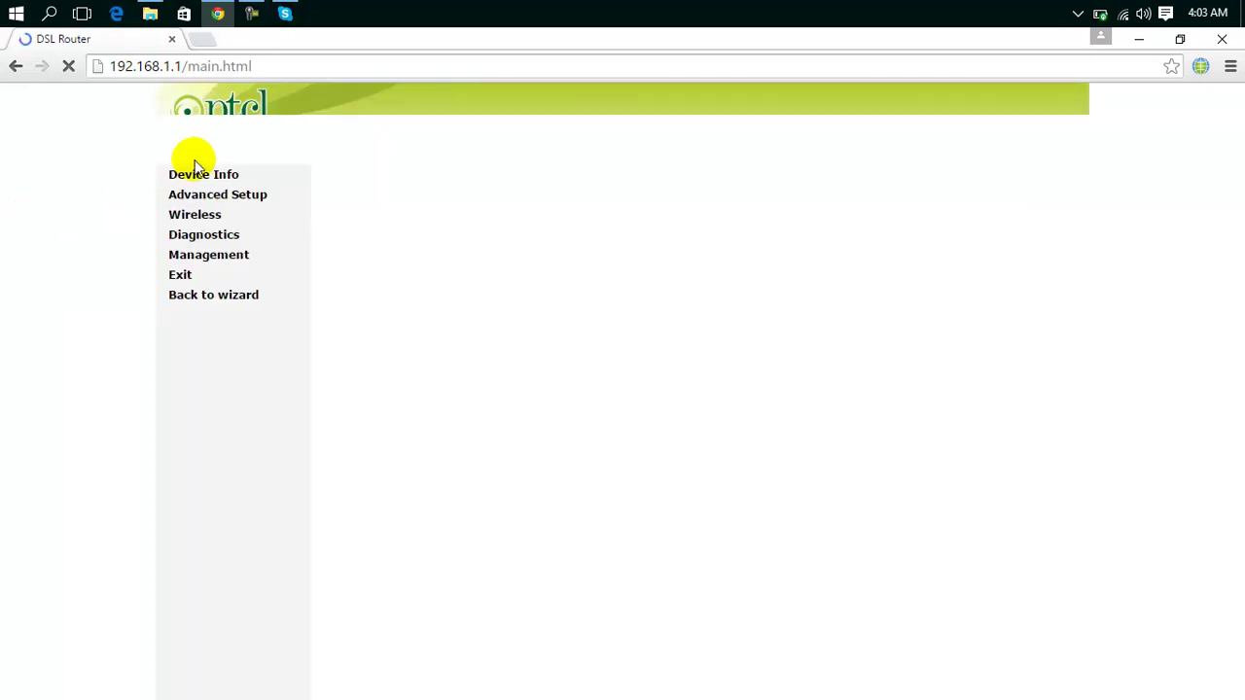
# - Expand the router's Wireless section and reload the admin page
pyautogui.click(197, 214)
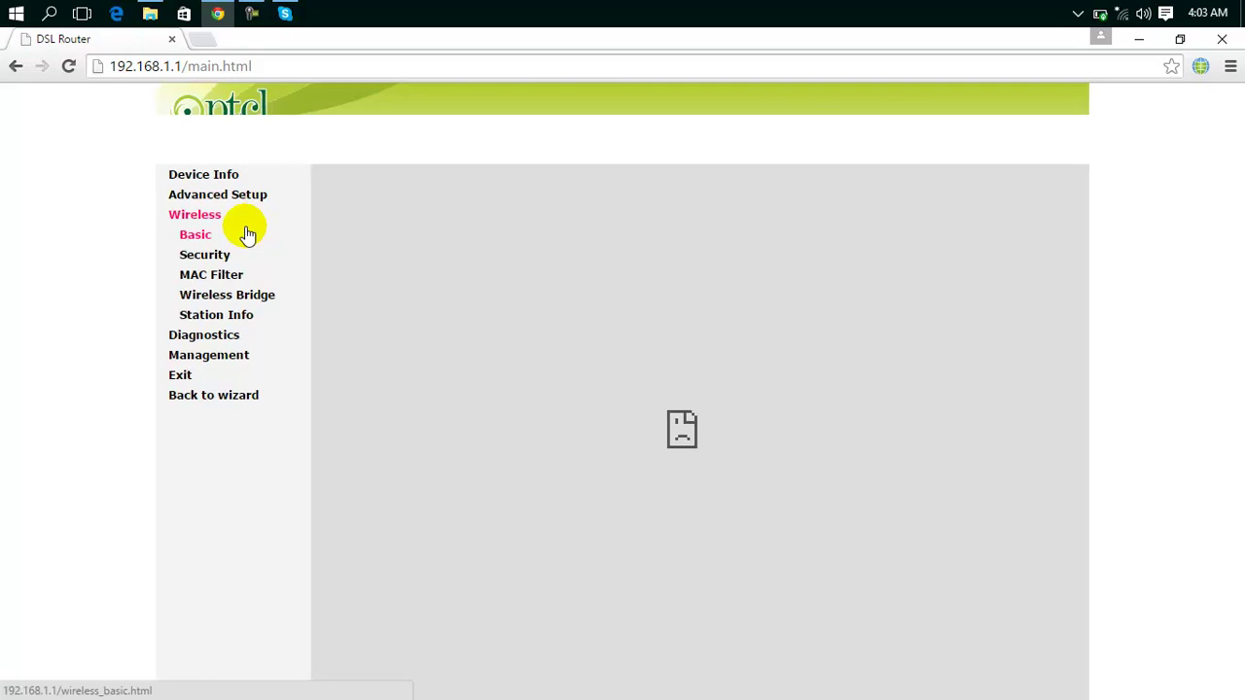
pyautogui.click(239, 218)
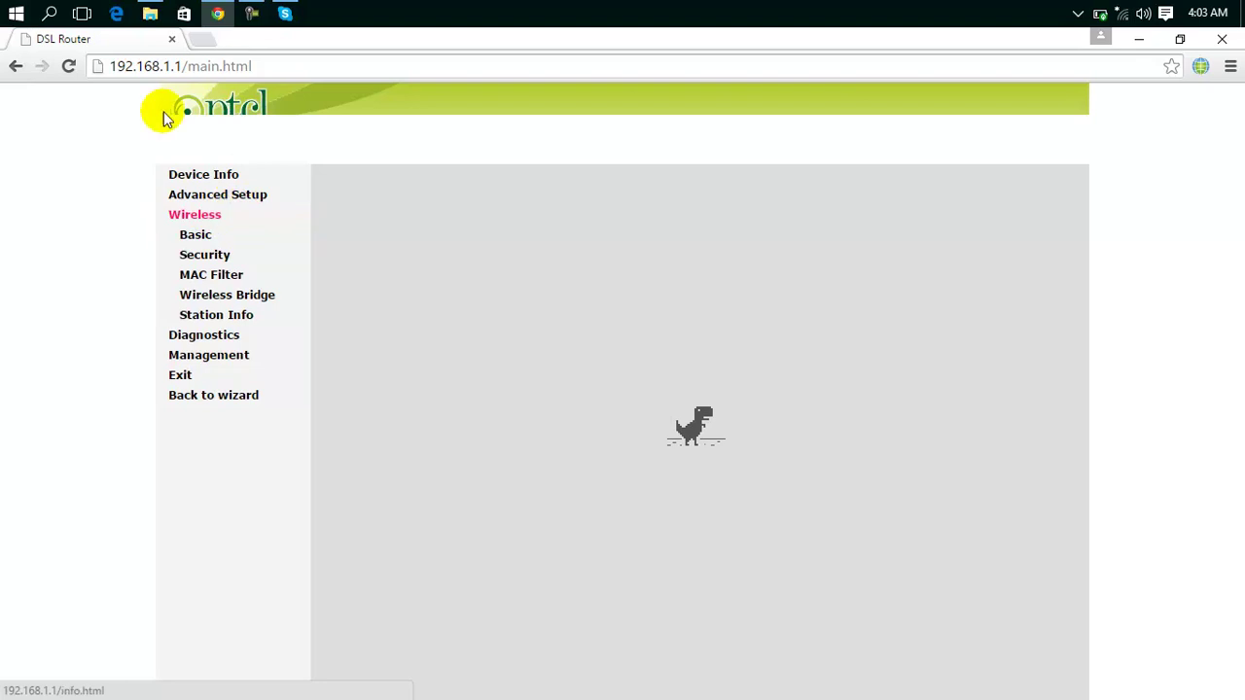
pyautogui.click(70, 68)
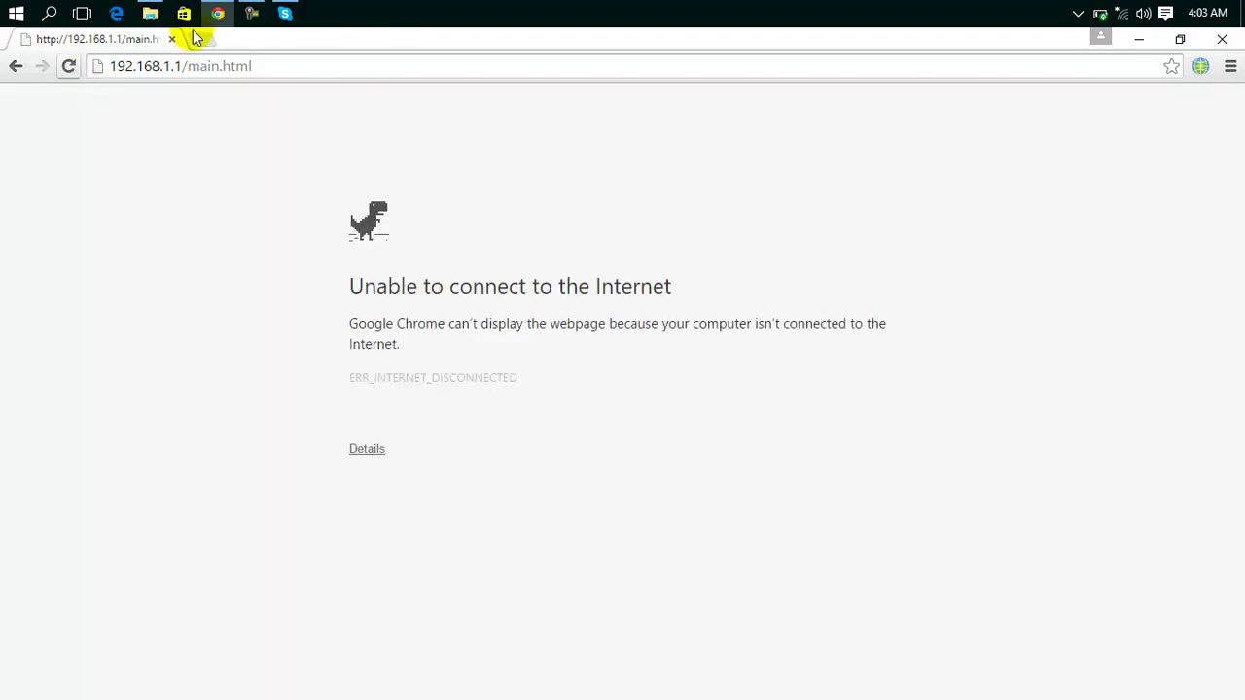
# - Reconnect the computer to Window10 and open the wireless basic settings
pyautogui.click(1123, 13)
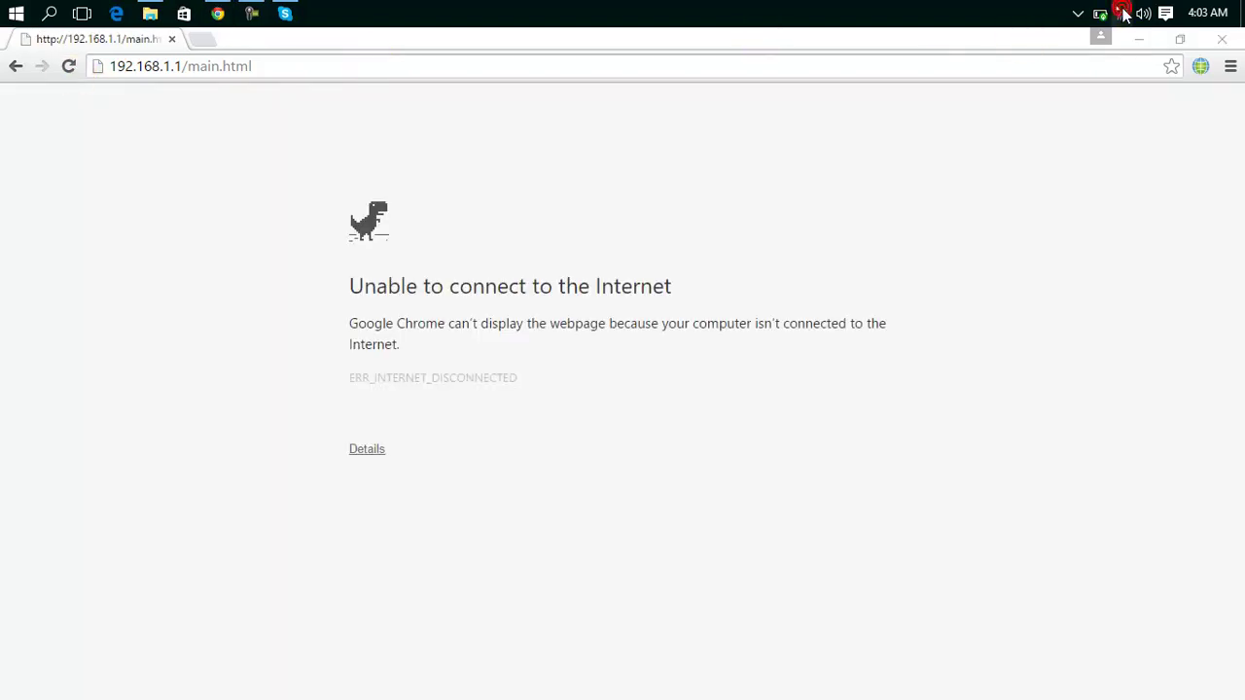
pyautogui.click(1085, 60)
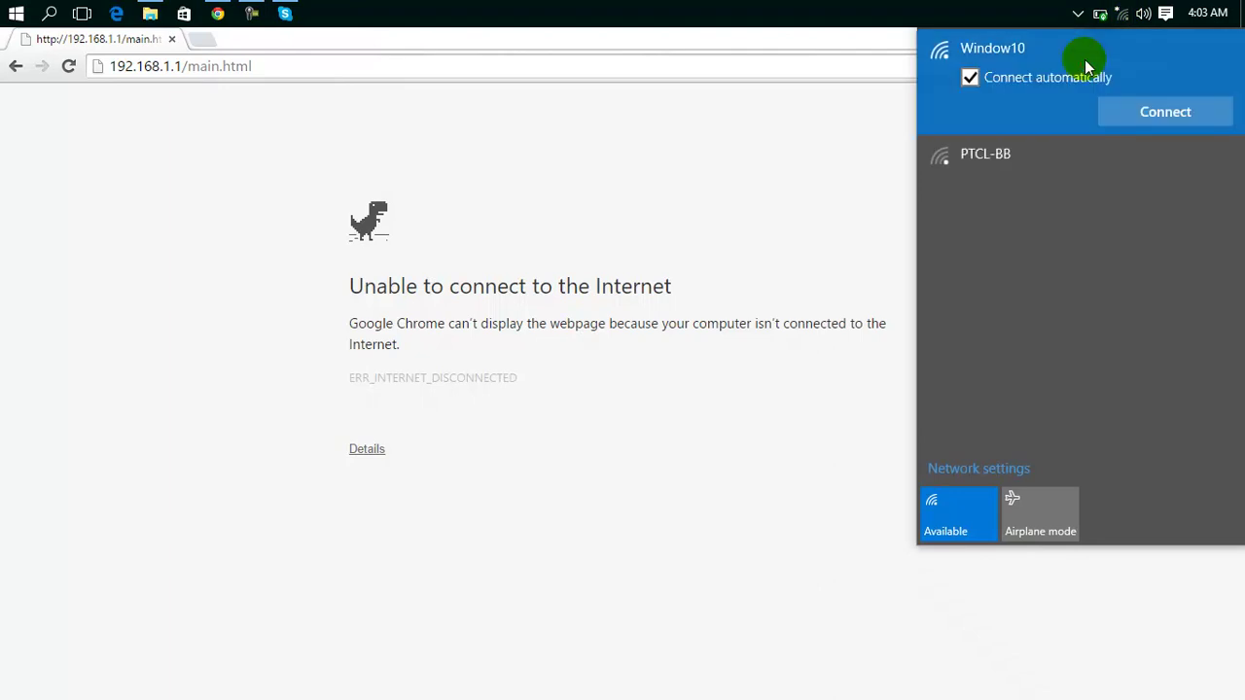
pyautogui.click(1141, 113)
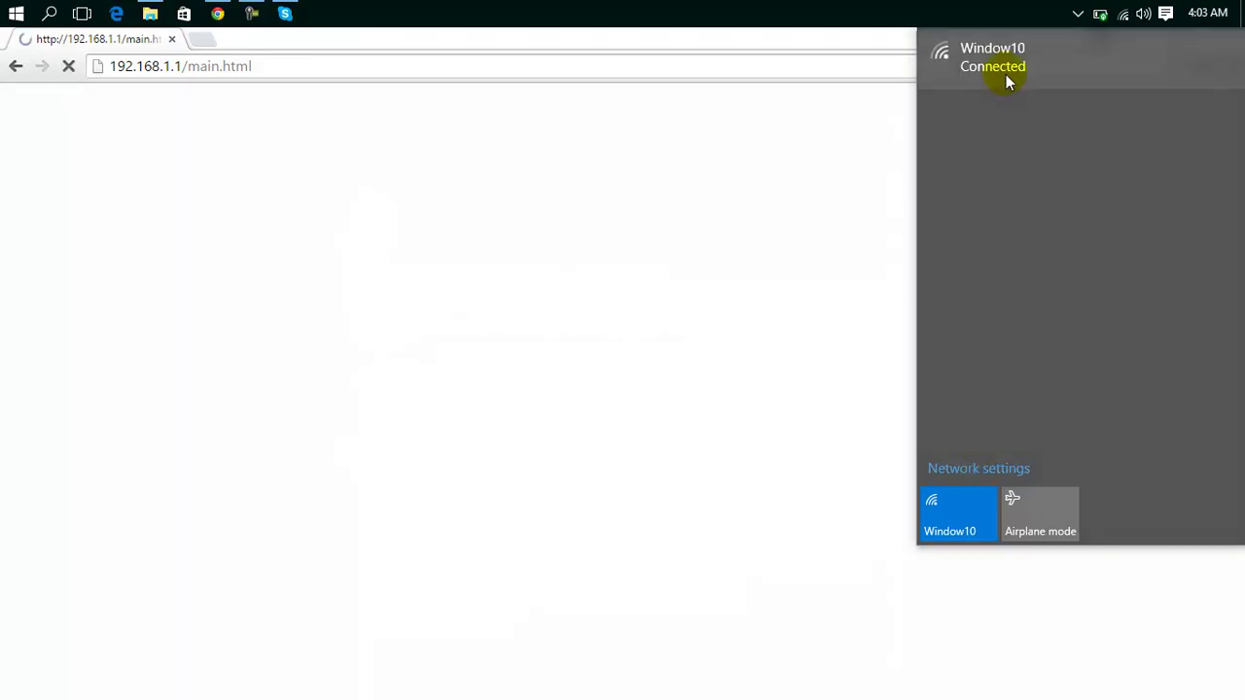
pyautogui.click(854, 40)
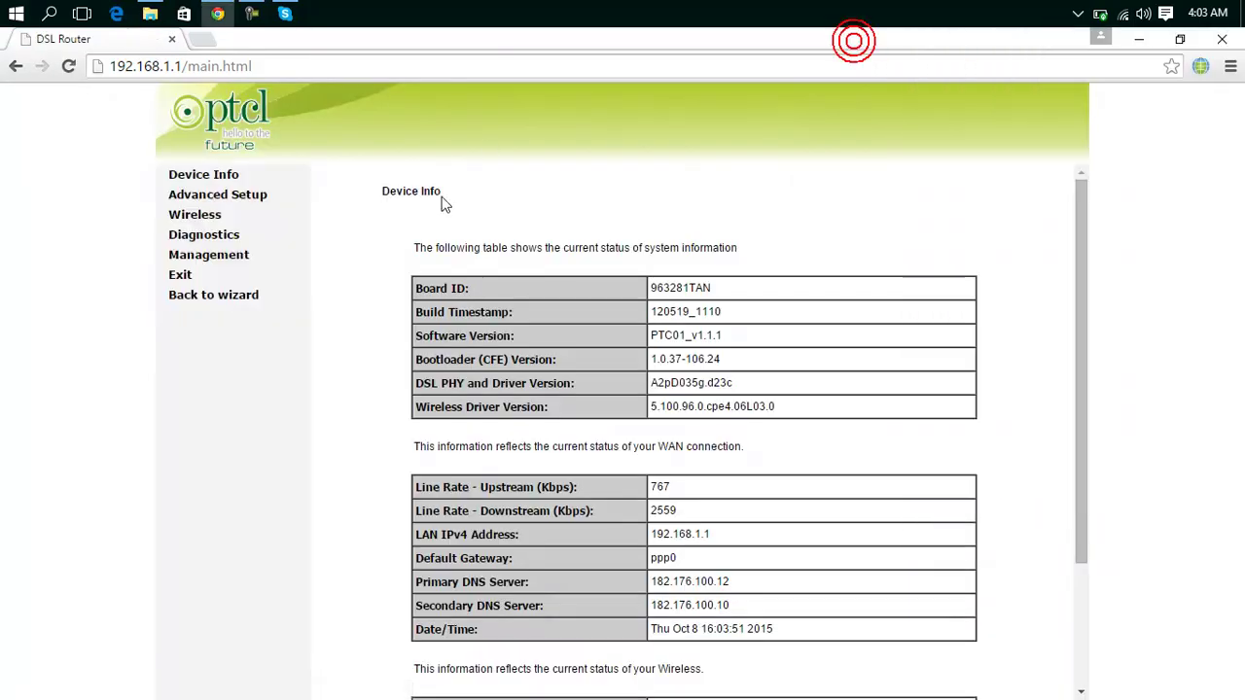
pyautogui.click(254, 216)
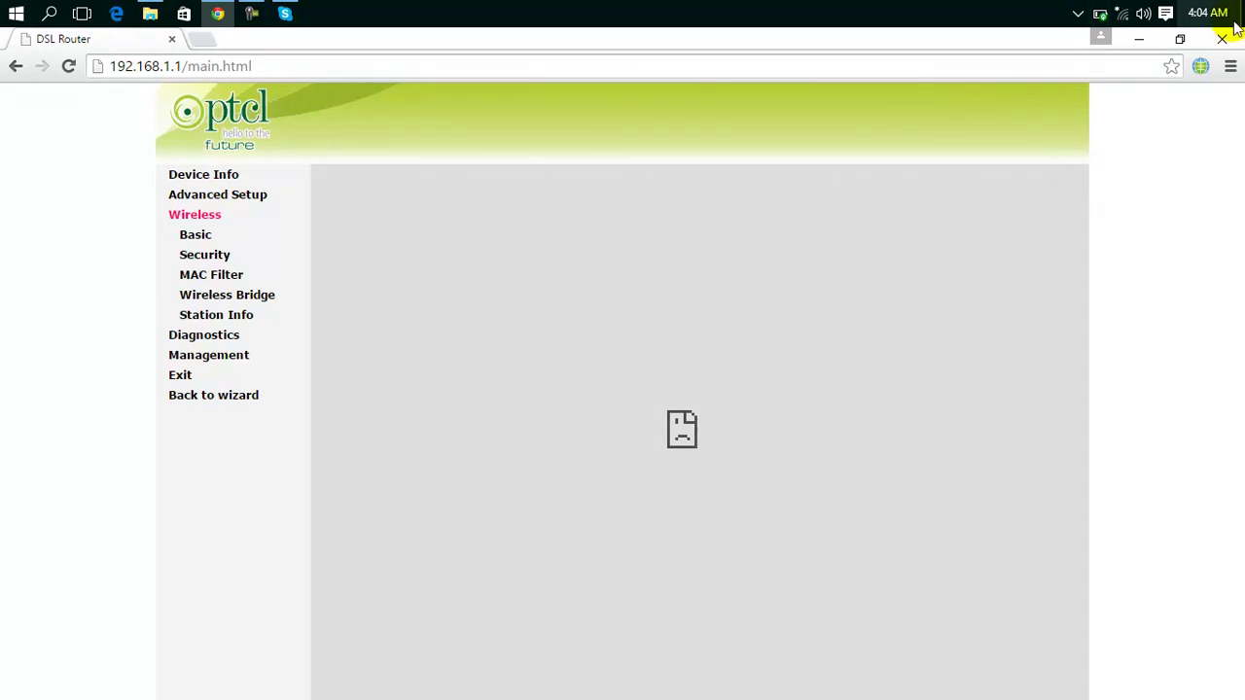
# - Close the failed browser, reconnect the PC to the Window10 Wi-Fi, and reopen Chrome
pyautogui.click(1226, 45)
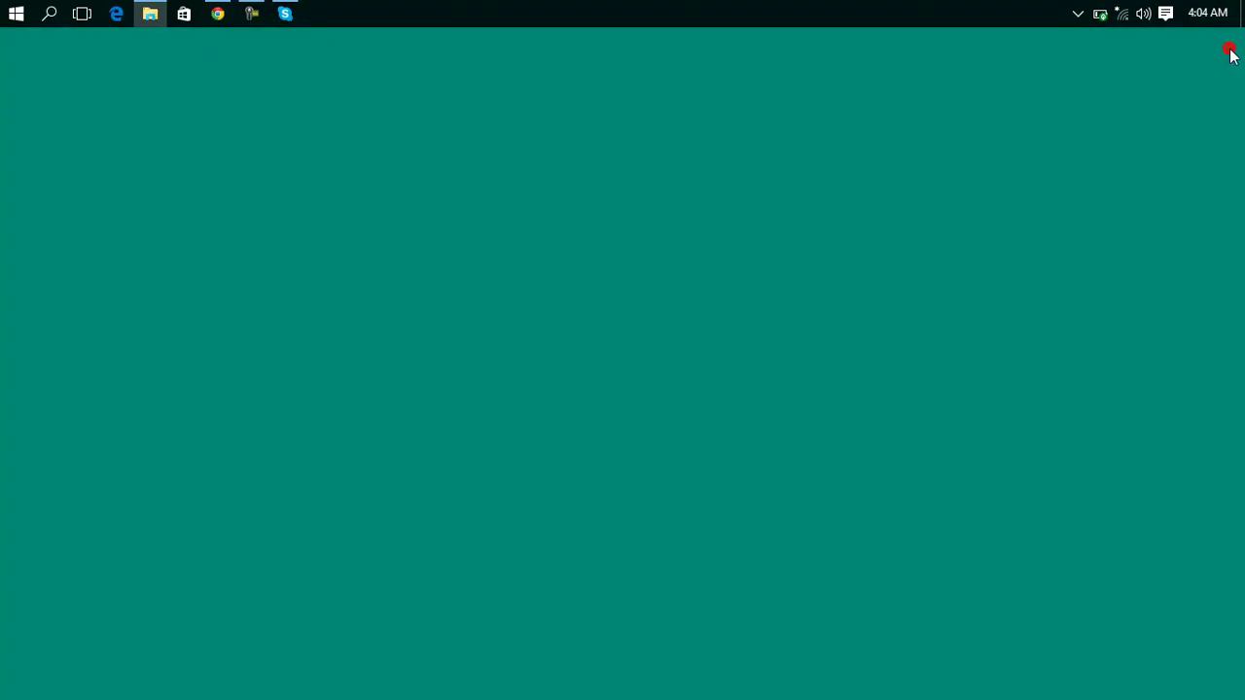
pyautogui.click(1122, 15)
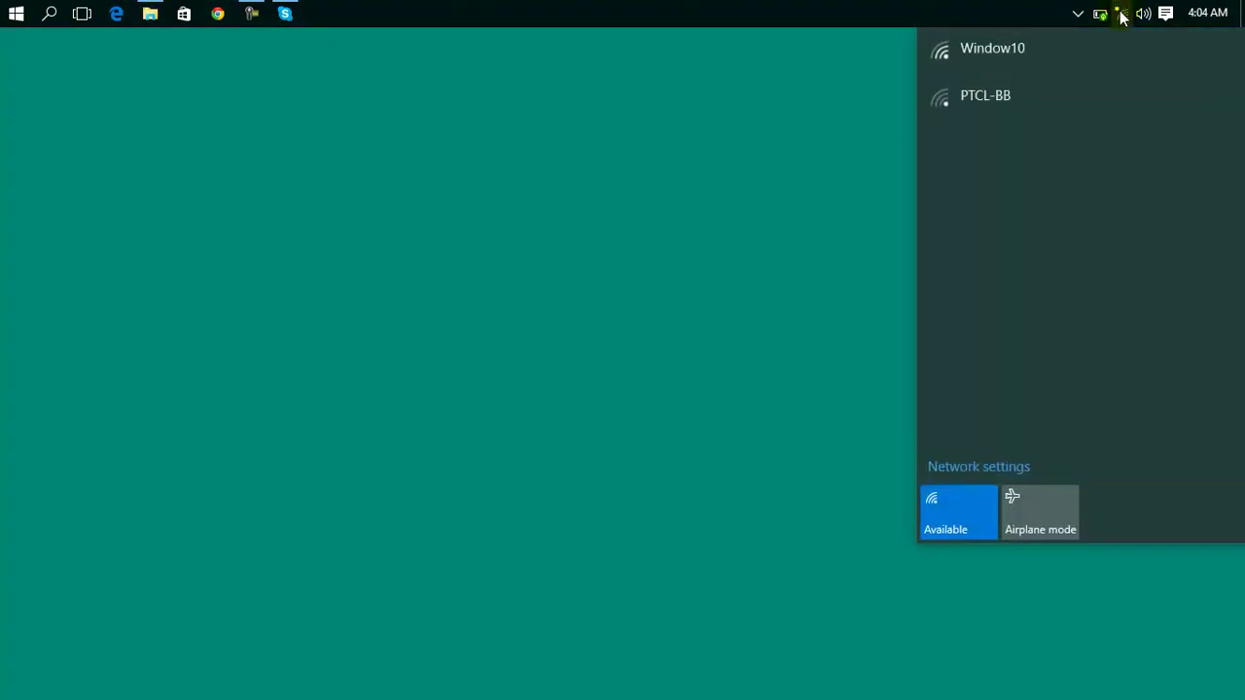
pyautogui.click(1065, 67)
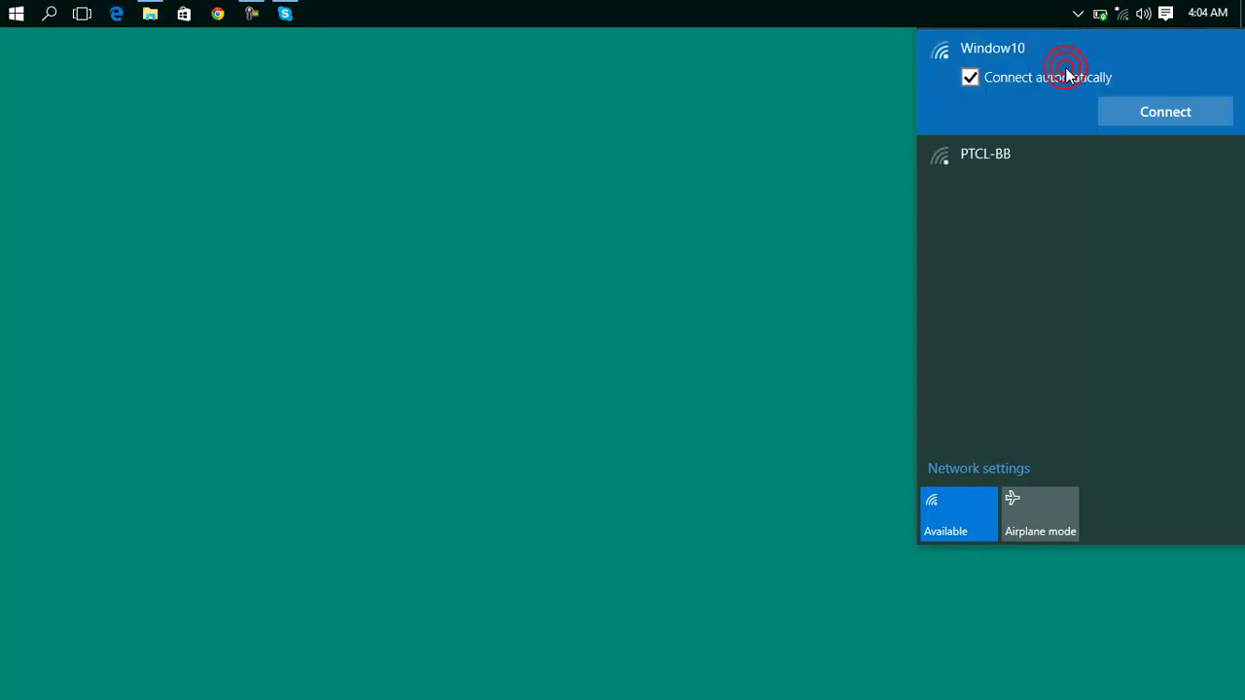
pyautogui.click(1116, 113)
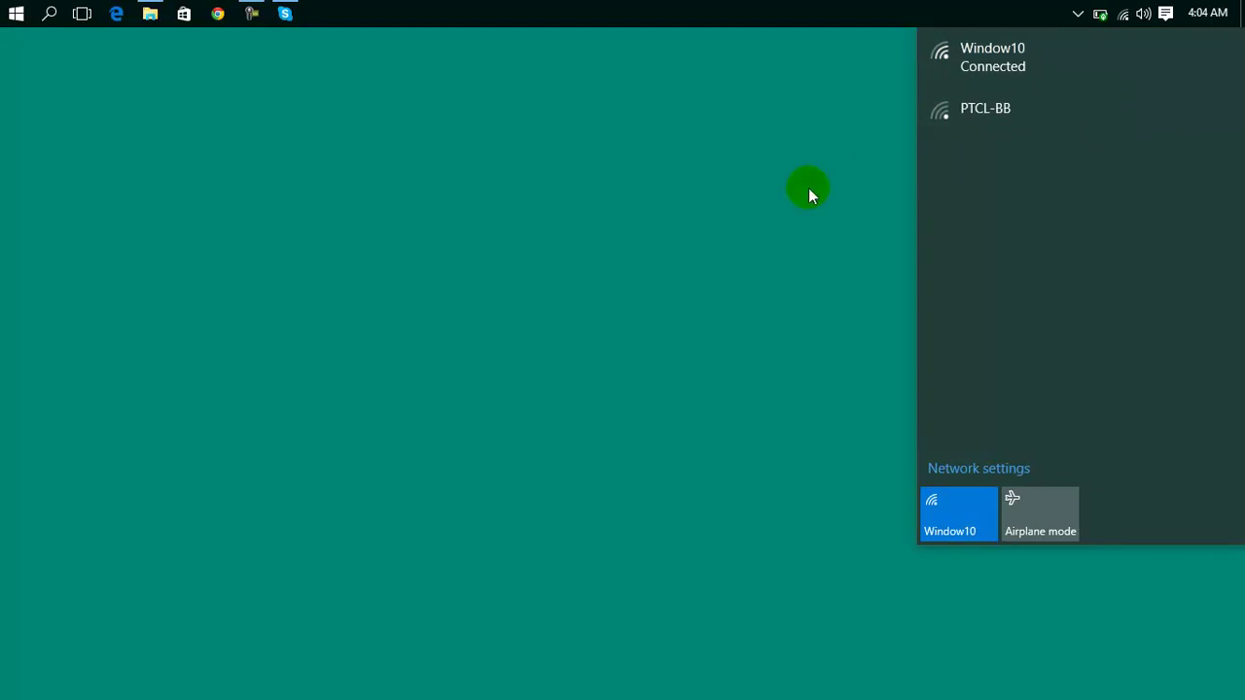
pyautogui.click(808, 191)
pyautogui.click(216, 12)
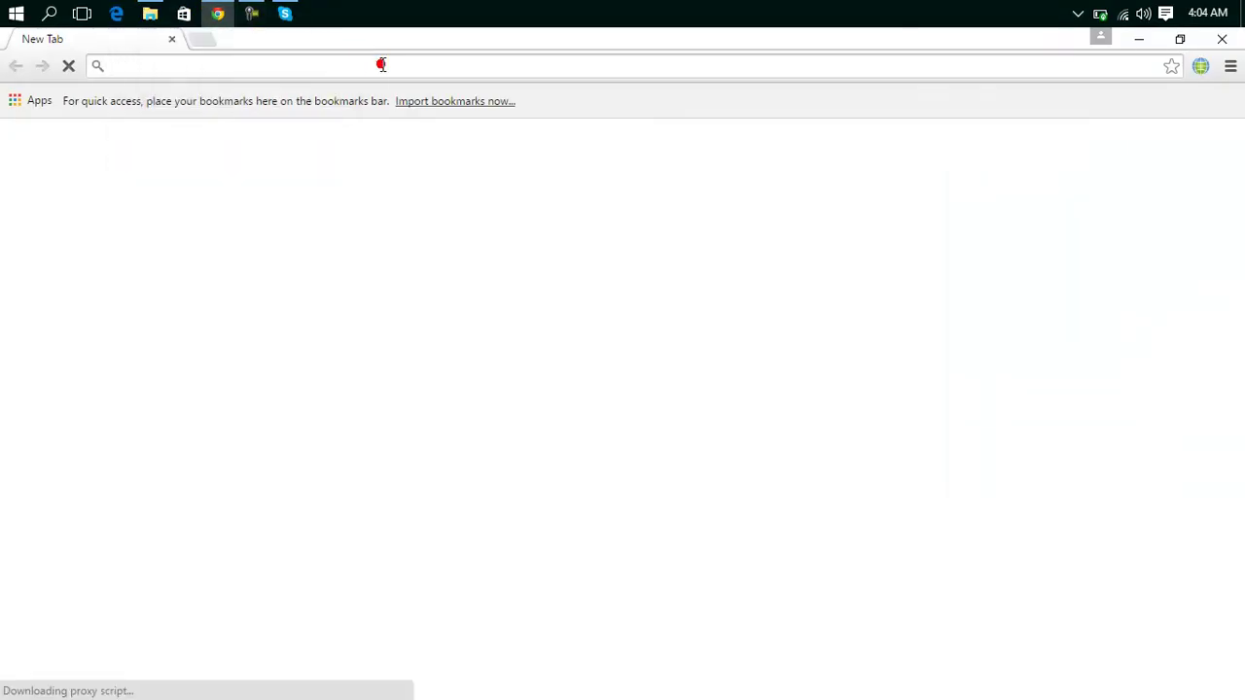
# - Load the router admin at 192.168.1.1 and open Advanced Settings
pyautogui.write('192.168.1.1')
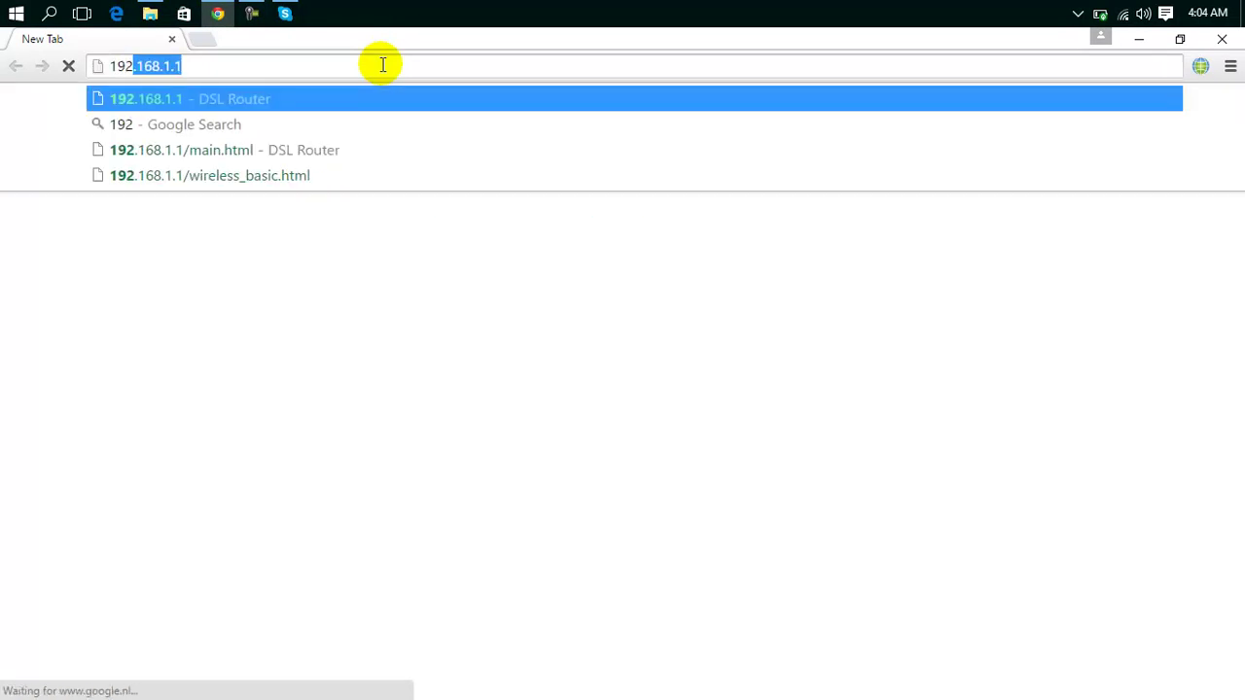
pyautogui.press('Return')
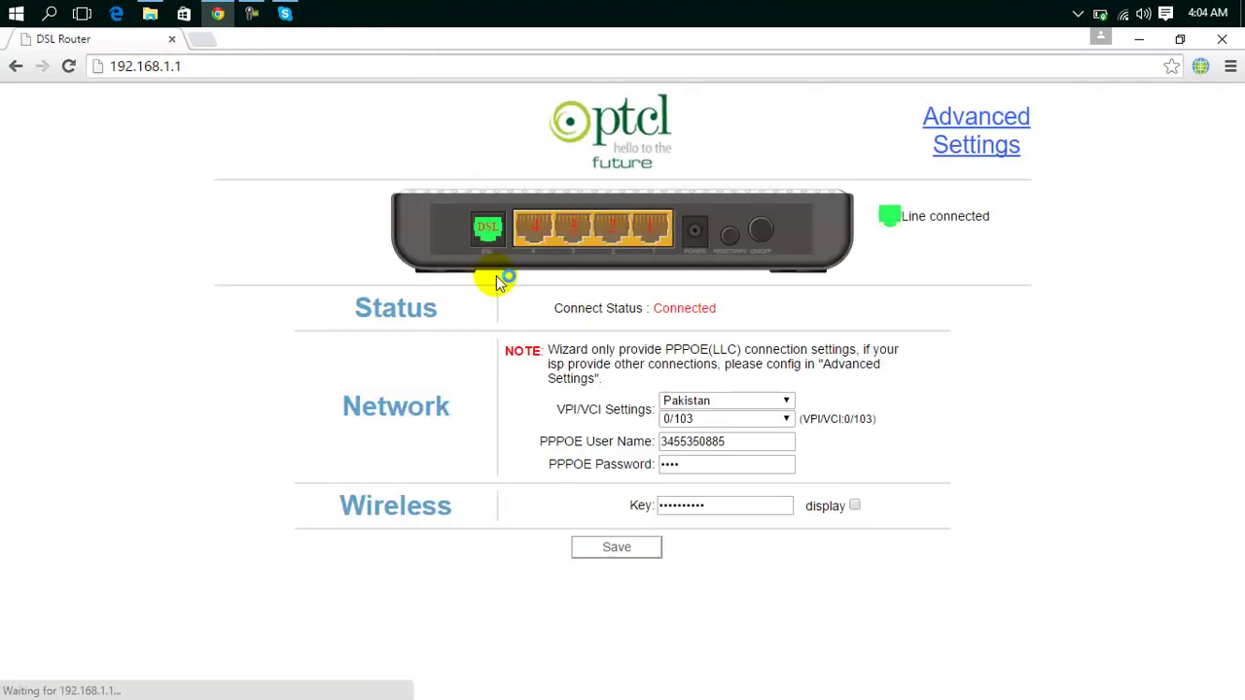
pyautogui.click(992, 124)
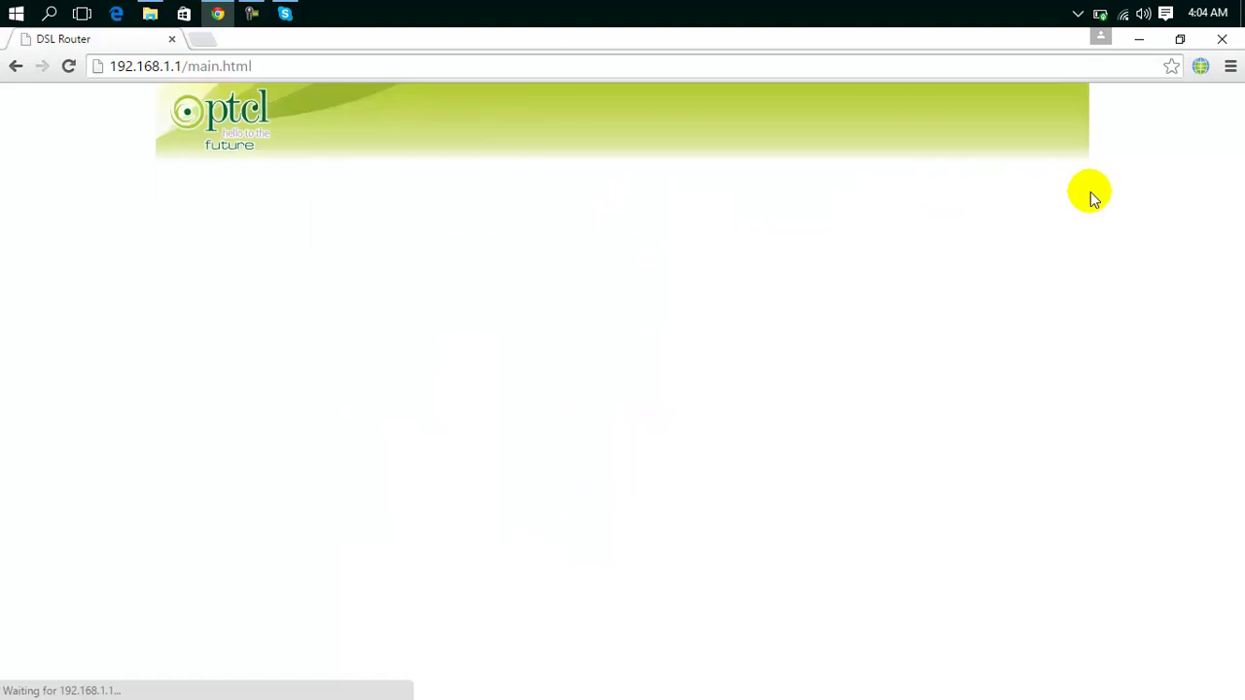
# - In Wireless Basic, tick Hide SSID for Window10 and apply the change
pyautogui.click(186, 212)
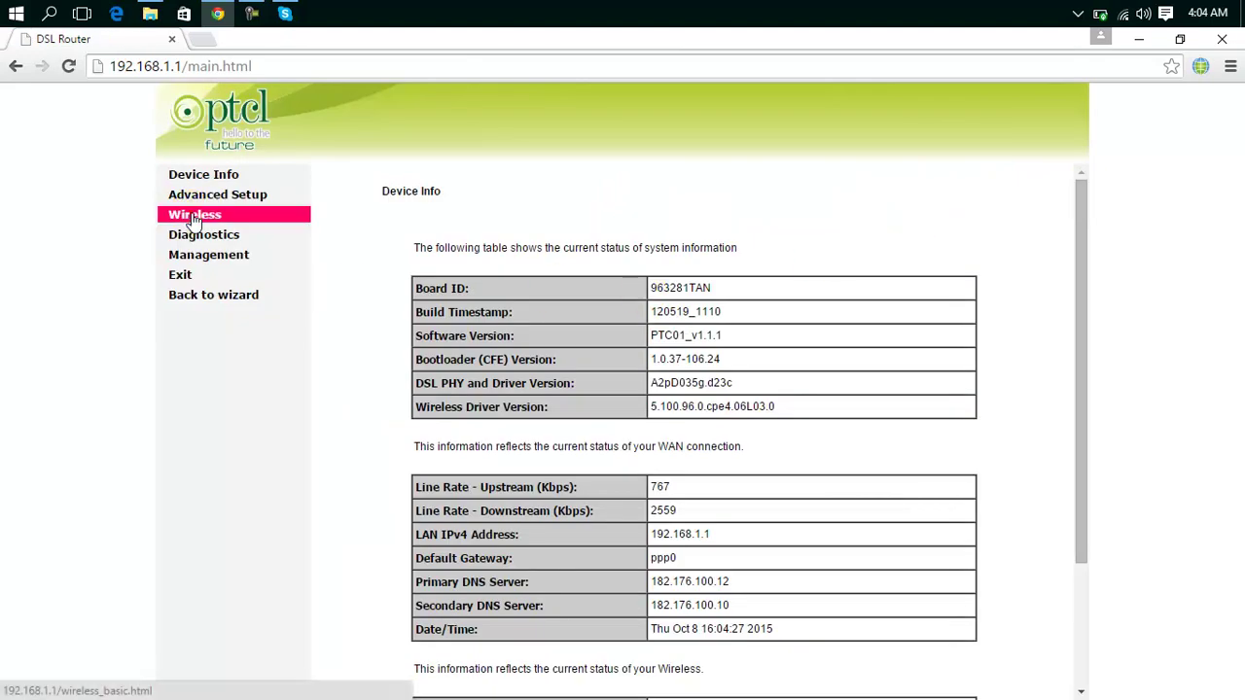
pyautogui.doubleClick(621, 306)
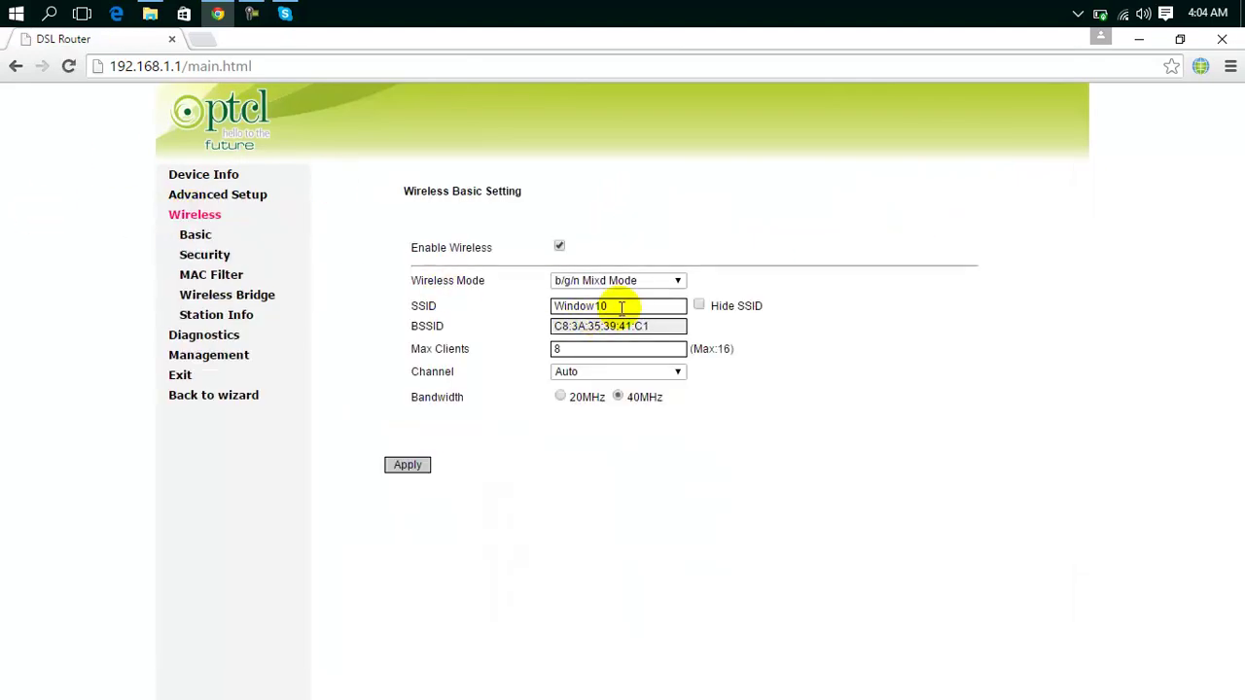
pyautogui.click(699, 307)
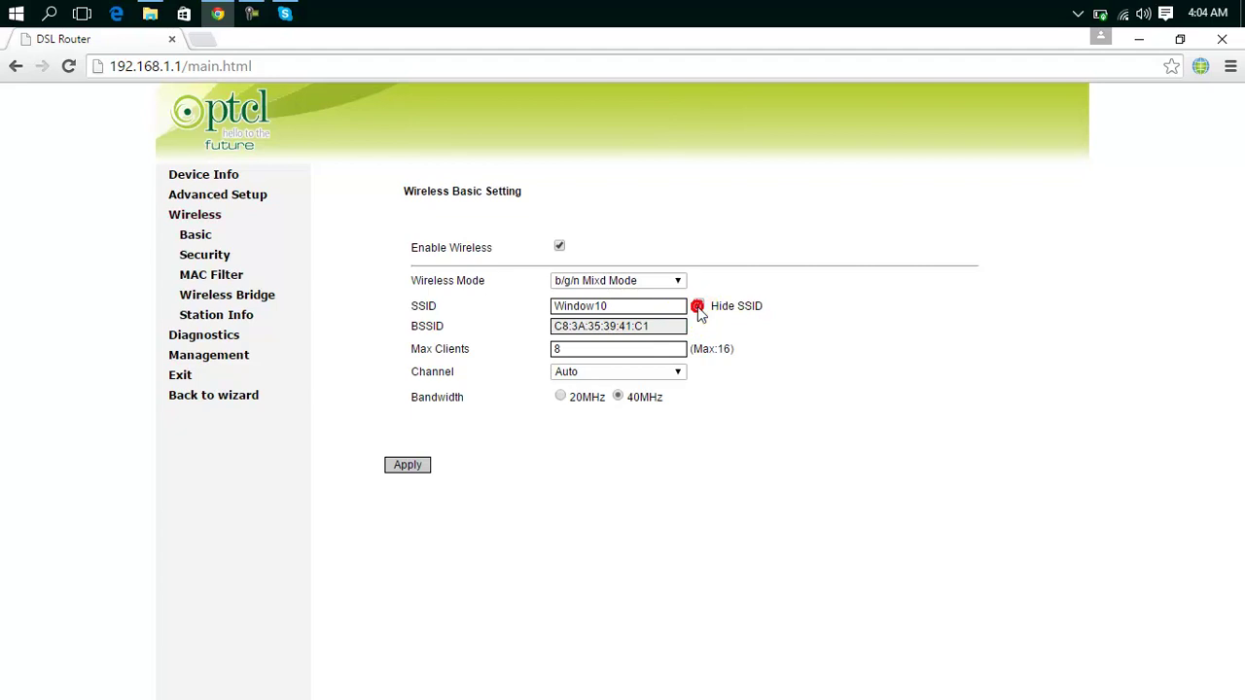
pyautogui.click(410, 466)
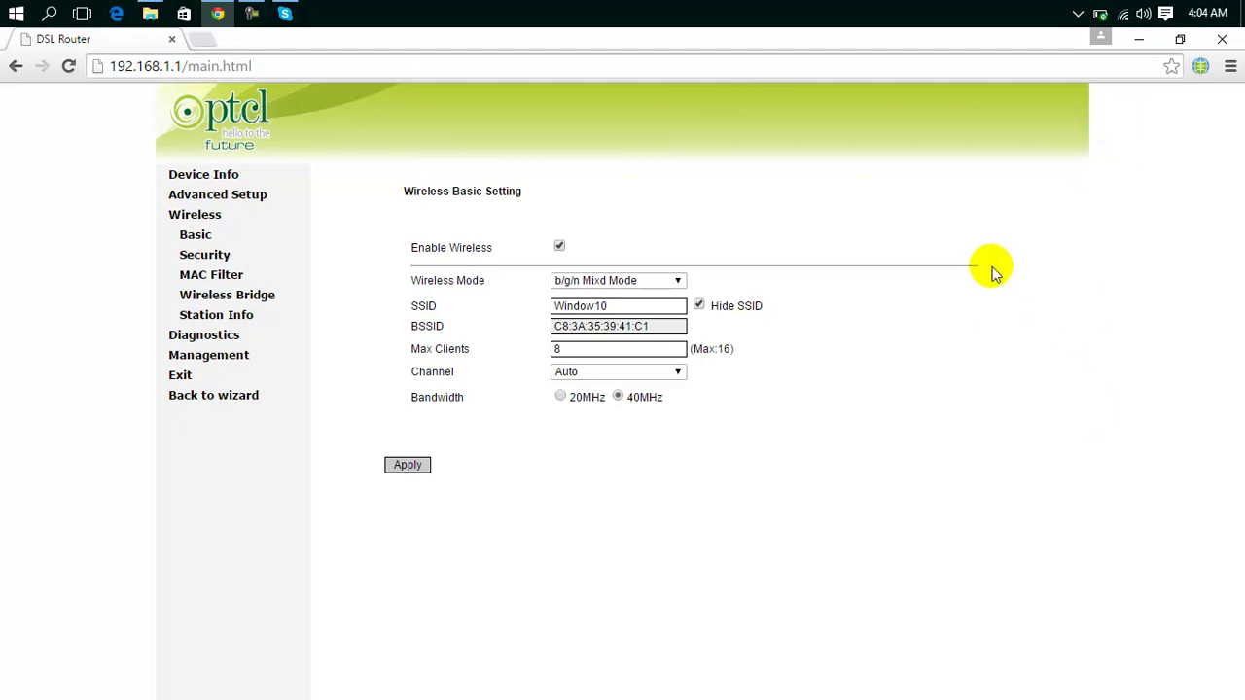
pyautogui.click(421, 467)
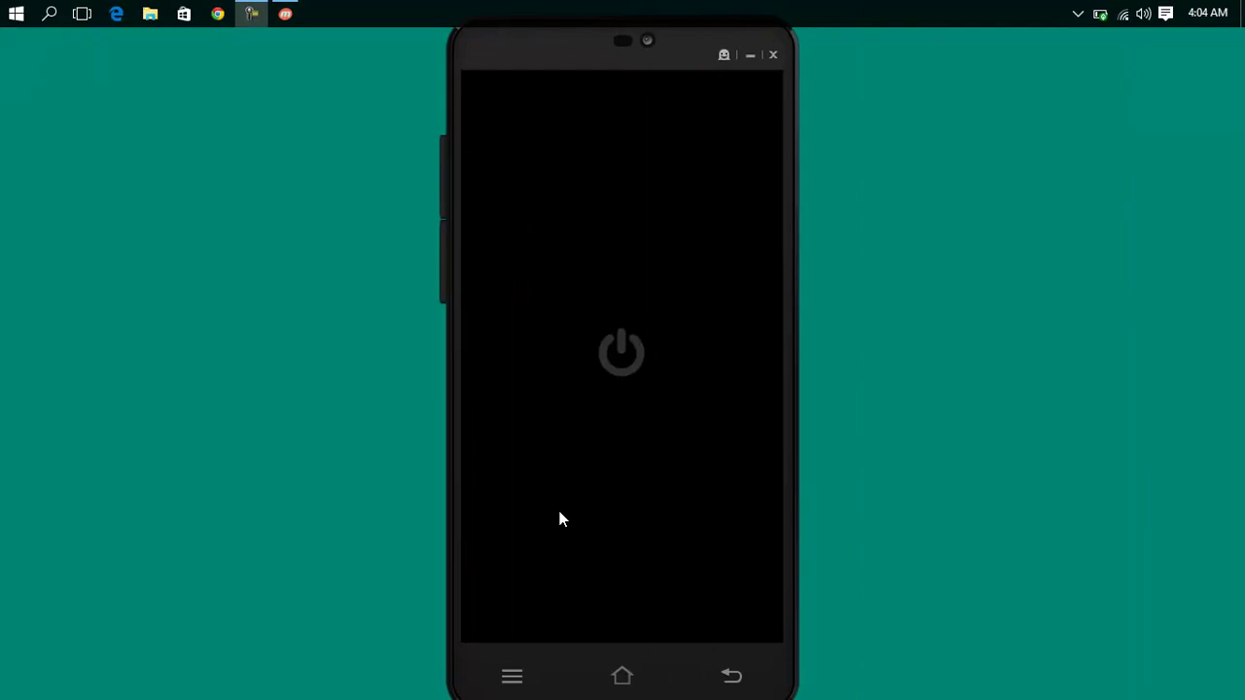
# - Wake the mirrored phone and unlock it with its PIN
pyautogui.click(560, 519)
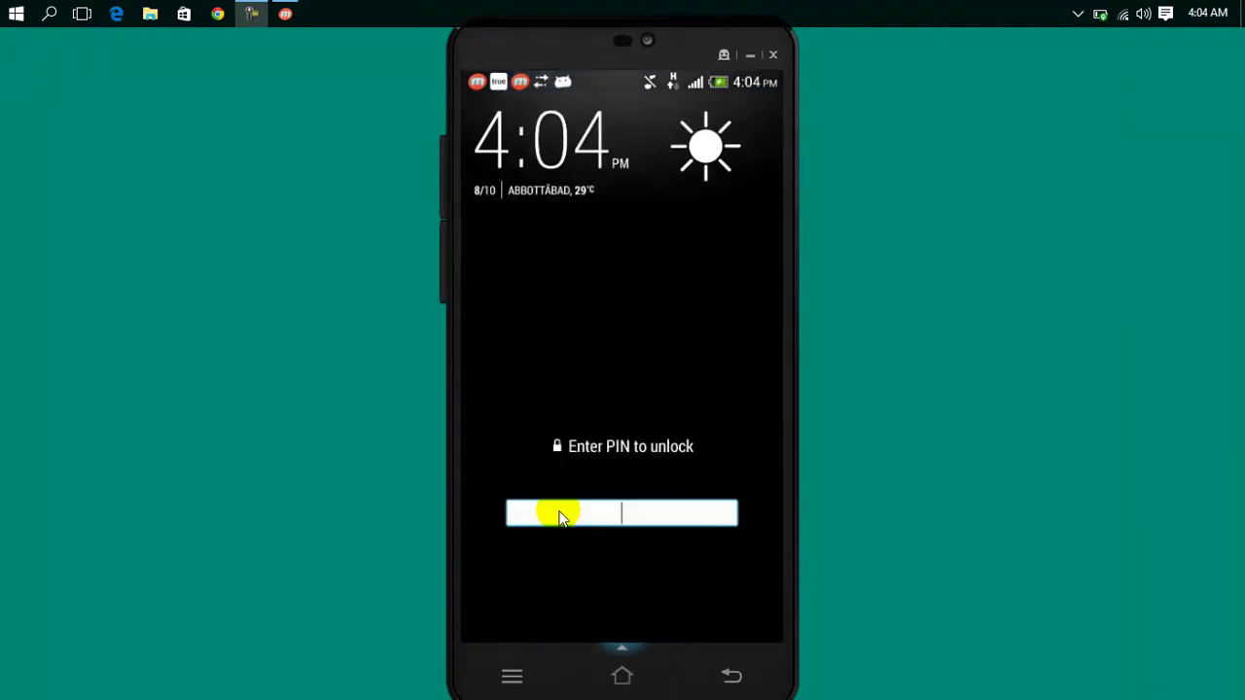
pyautogui.press('Return')
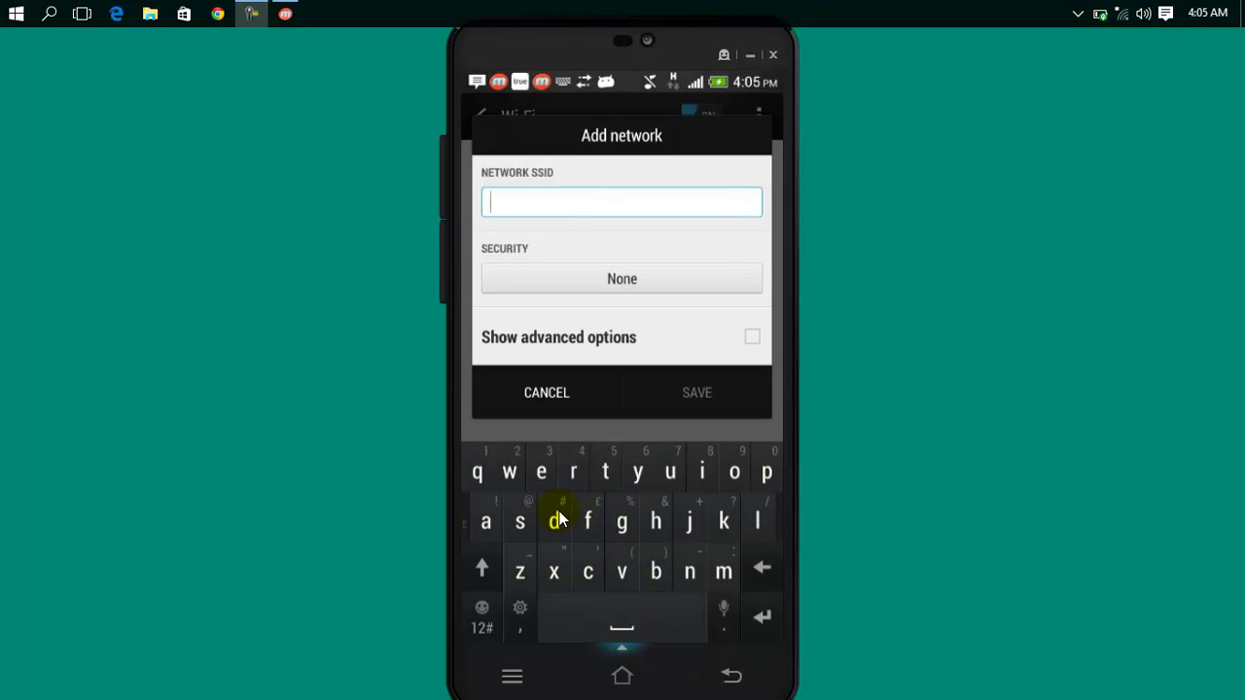
# - Add a network with SSID 'Window10' on the phone and save it
pyautogui.write('w')
pyautogui.press('BackSpace')
pyautogui.write('Window')
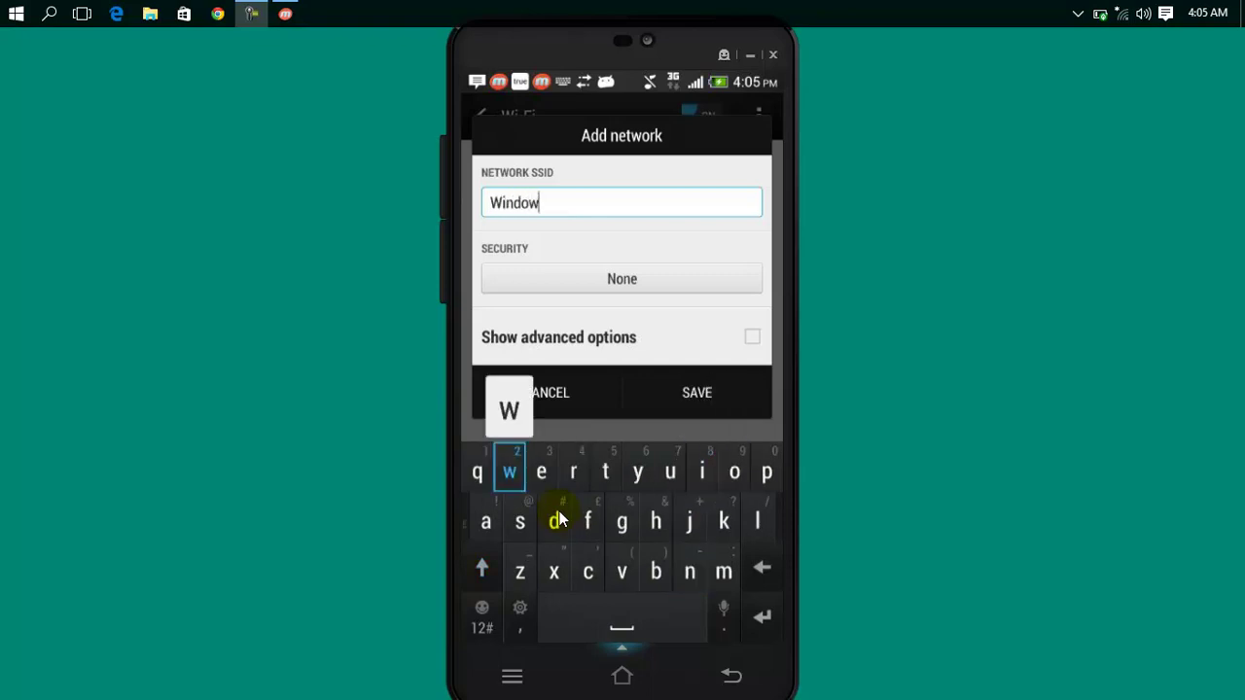
pyautogui.write('10')
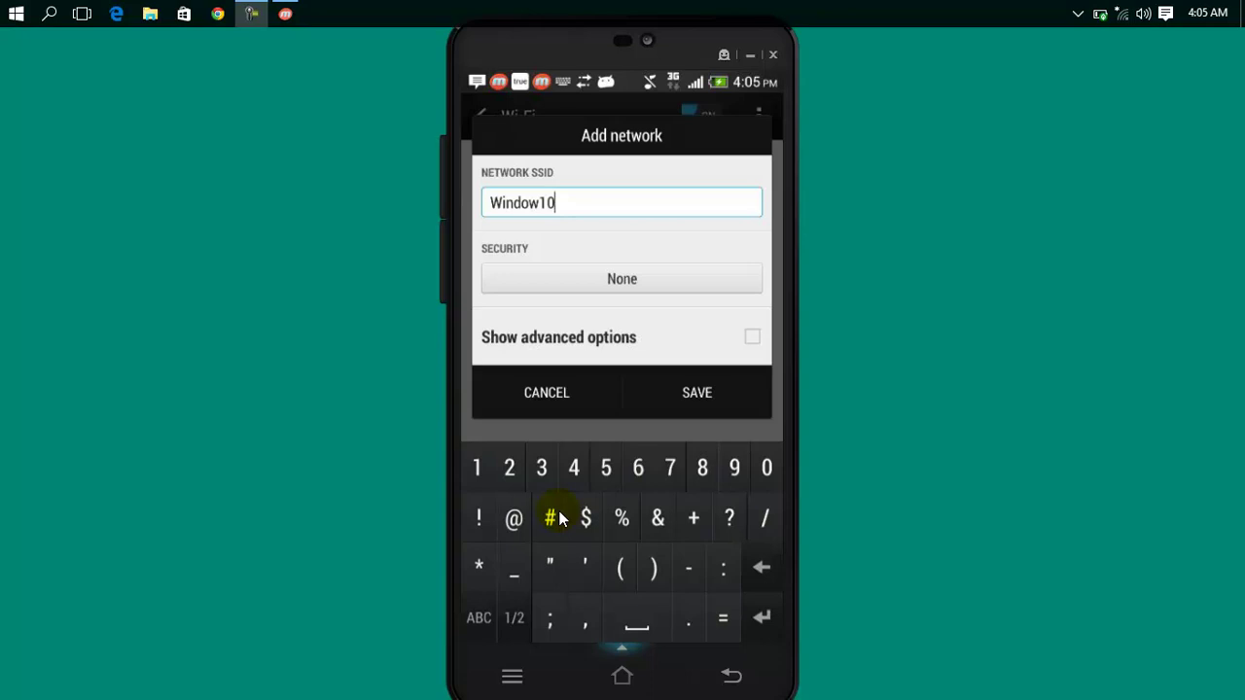
pyautogui.press('Return')
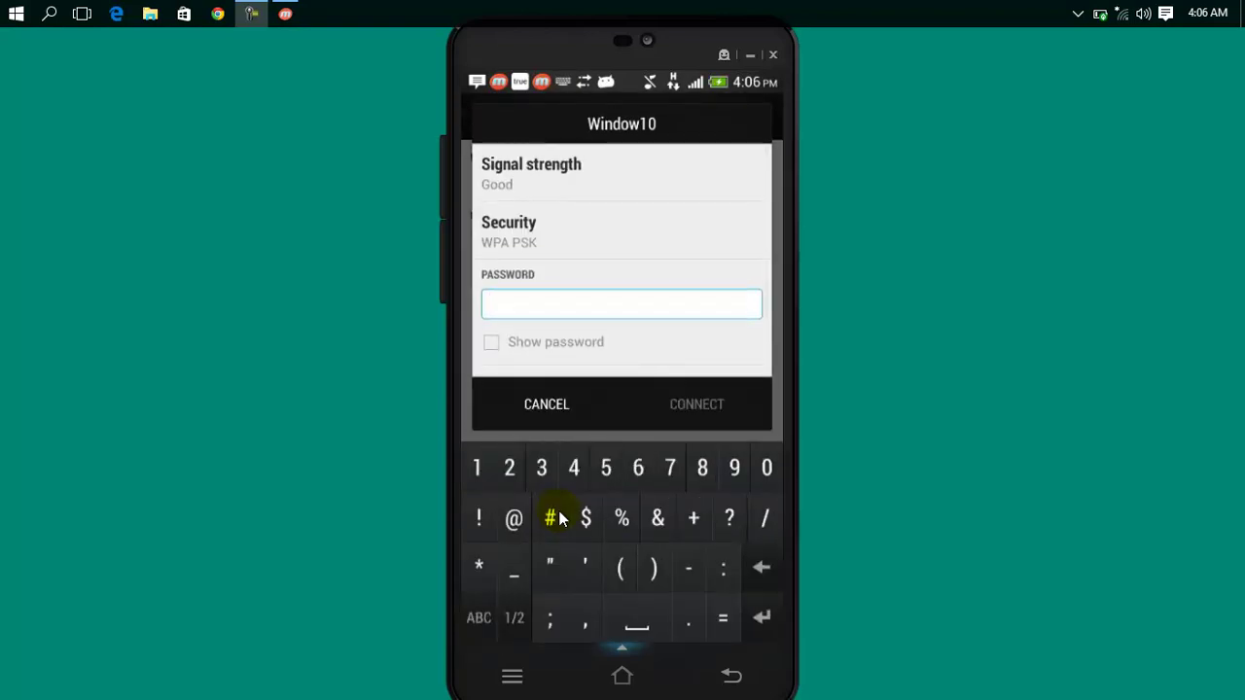
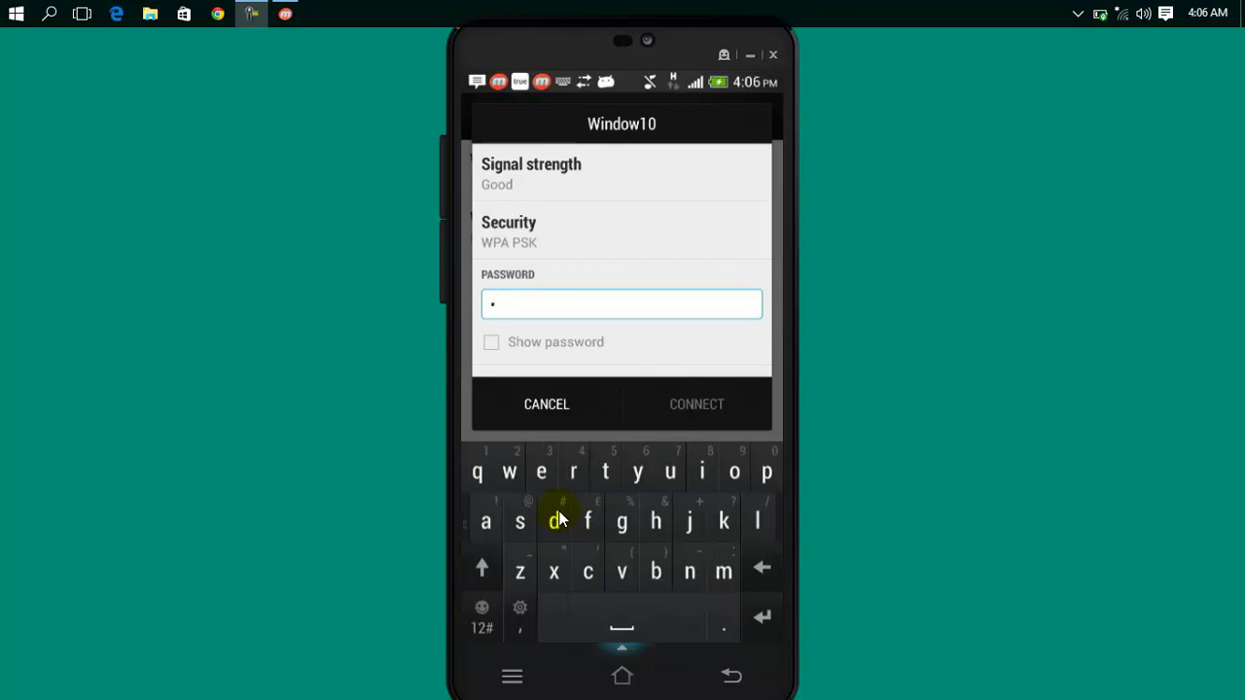
# - Enter the Window10 Wi-Fi password on the phone and connect
pyautogui.press('shift')
pyautogui.press('Return')
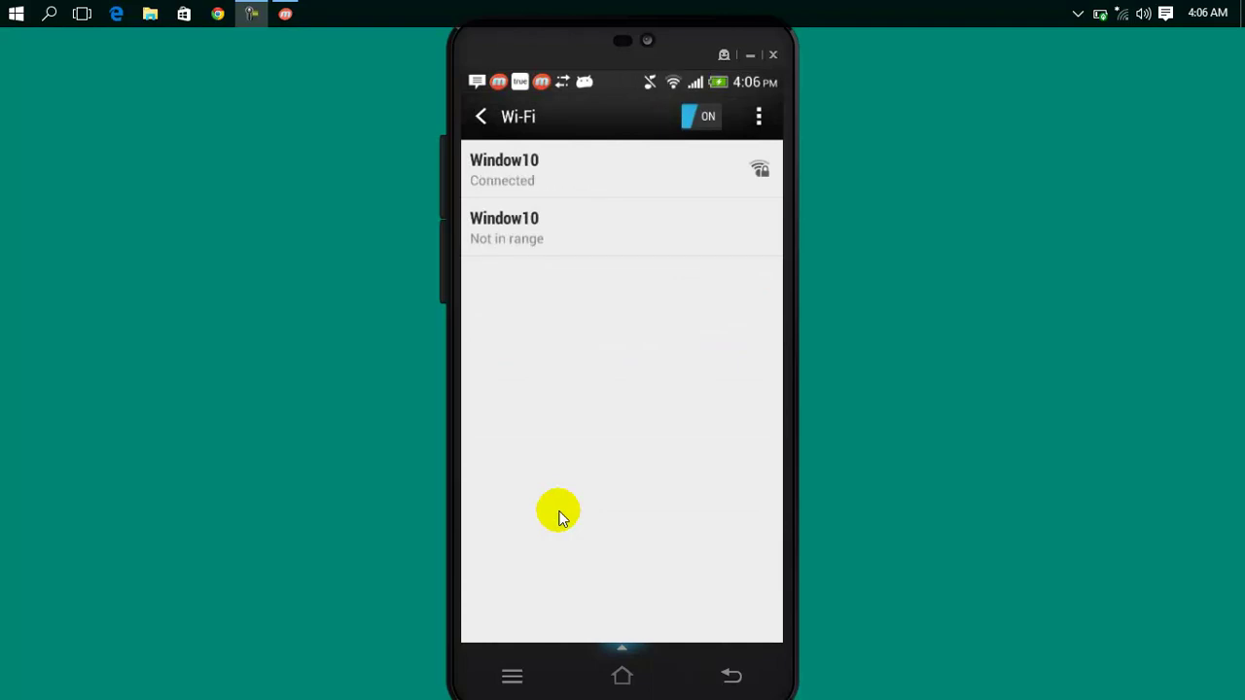
# - Check the Window10 connection details, then back out to the phone's home screen
pyautogui.press('Return')
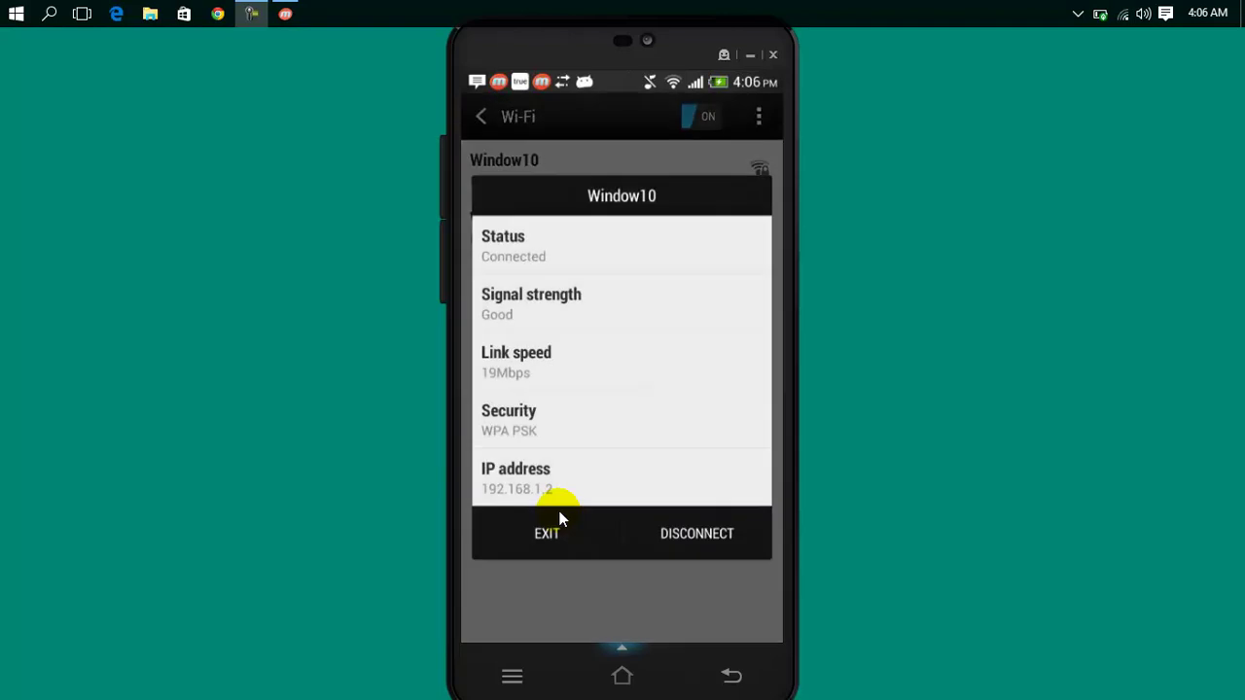
pyautogui.click(560, 519)
pyautogui.press('Escape')
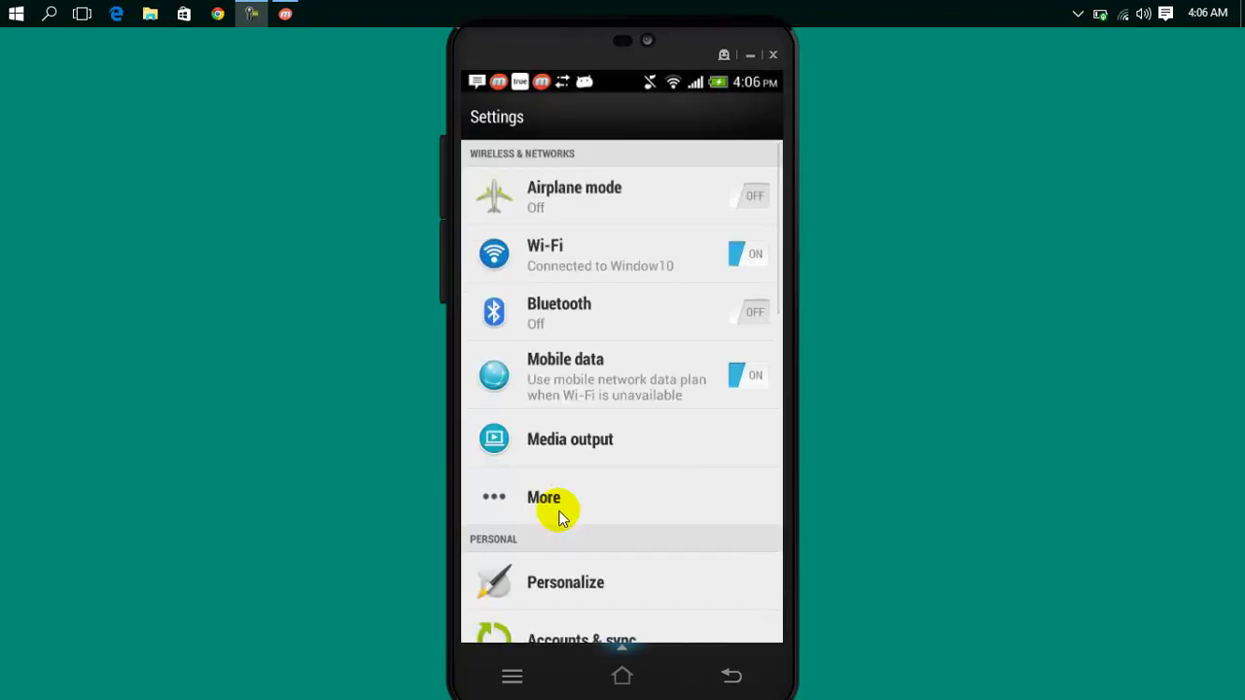
pyautogui.press('Escape')
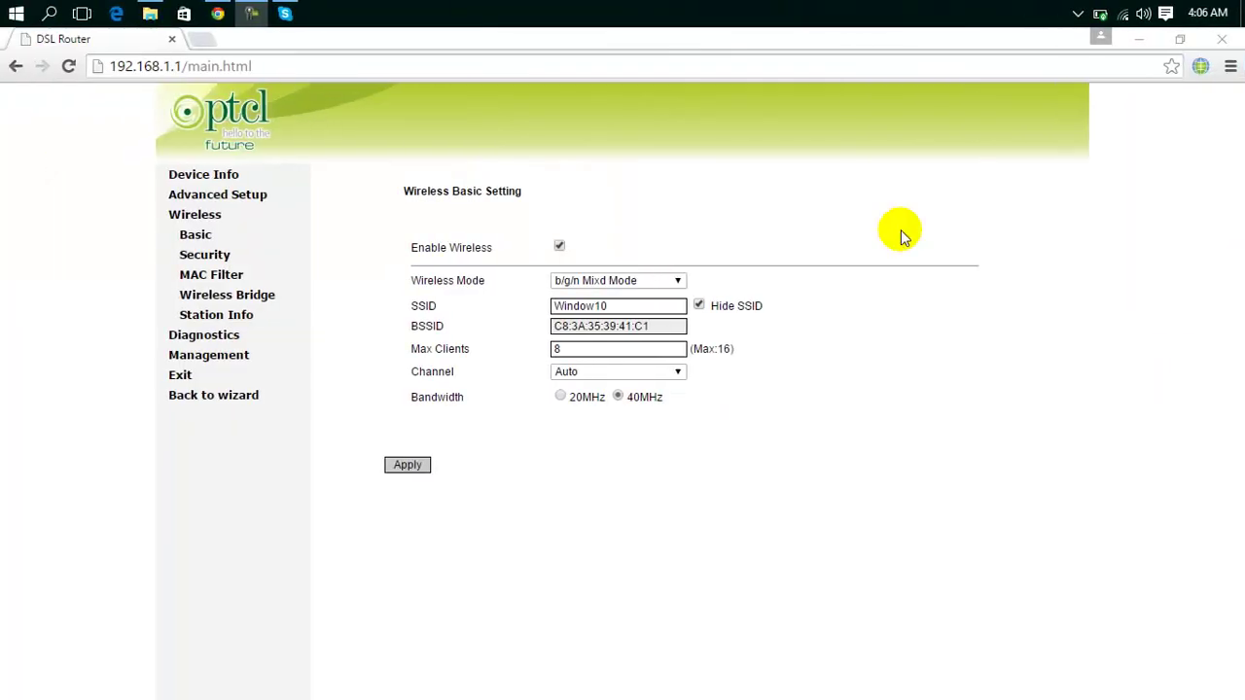
# - Go to Wireless > MAC Filter and start a new MAC address entry
pyautogui.click(232, 279)
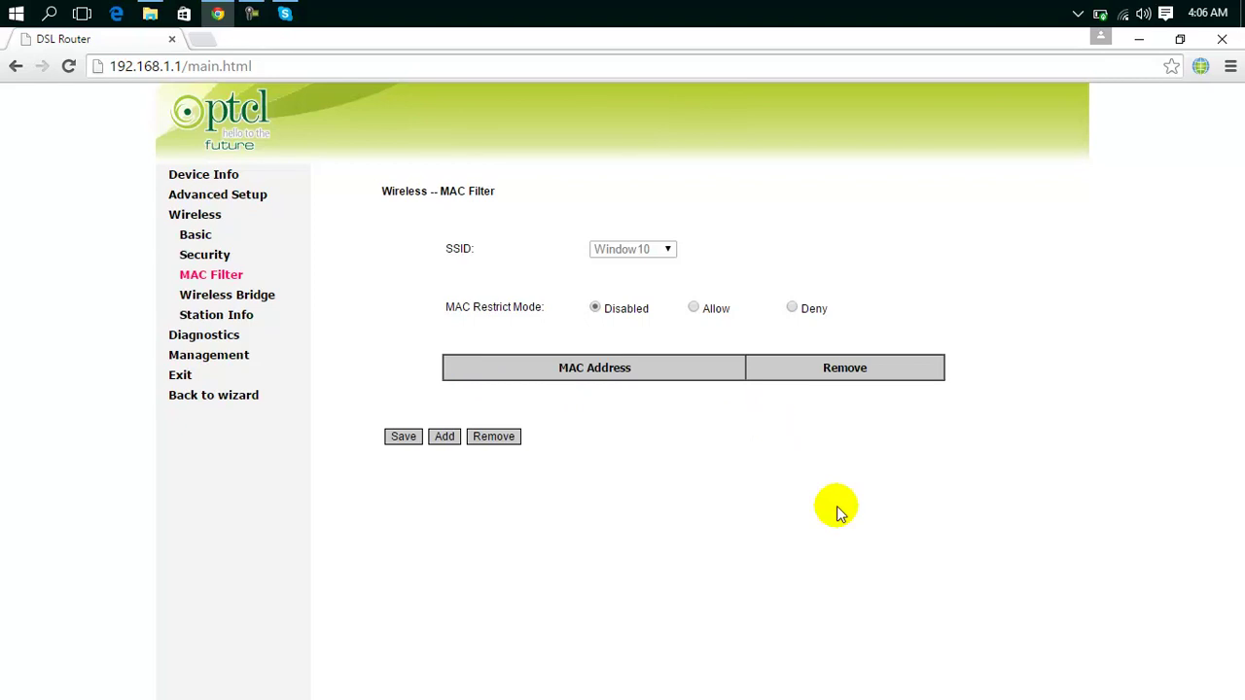
pyautogui.click(441, 438)
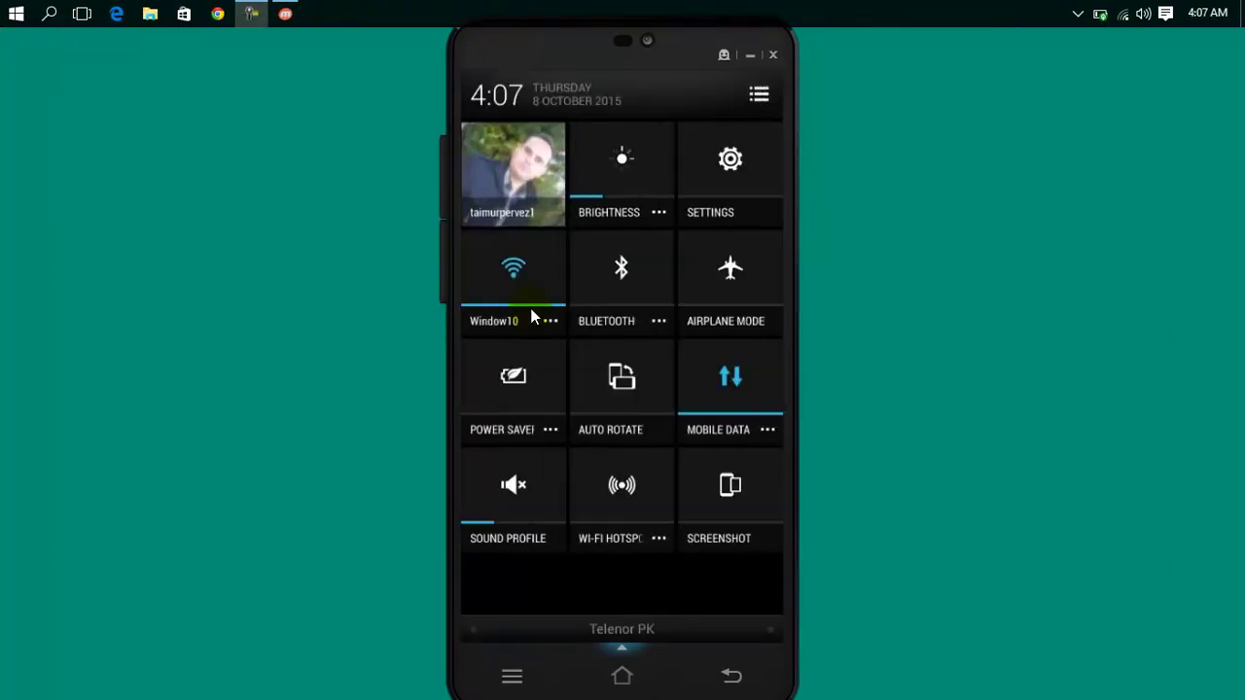
# - Open the phone's Wi-Fi settings from quick settings to find its MAC address
pyautogui.click(533, 317)
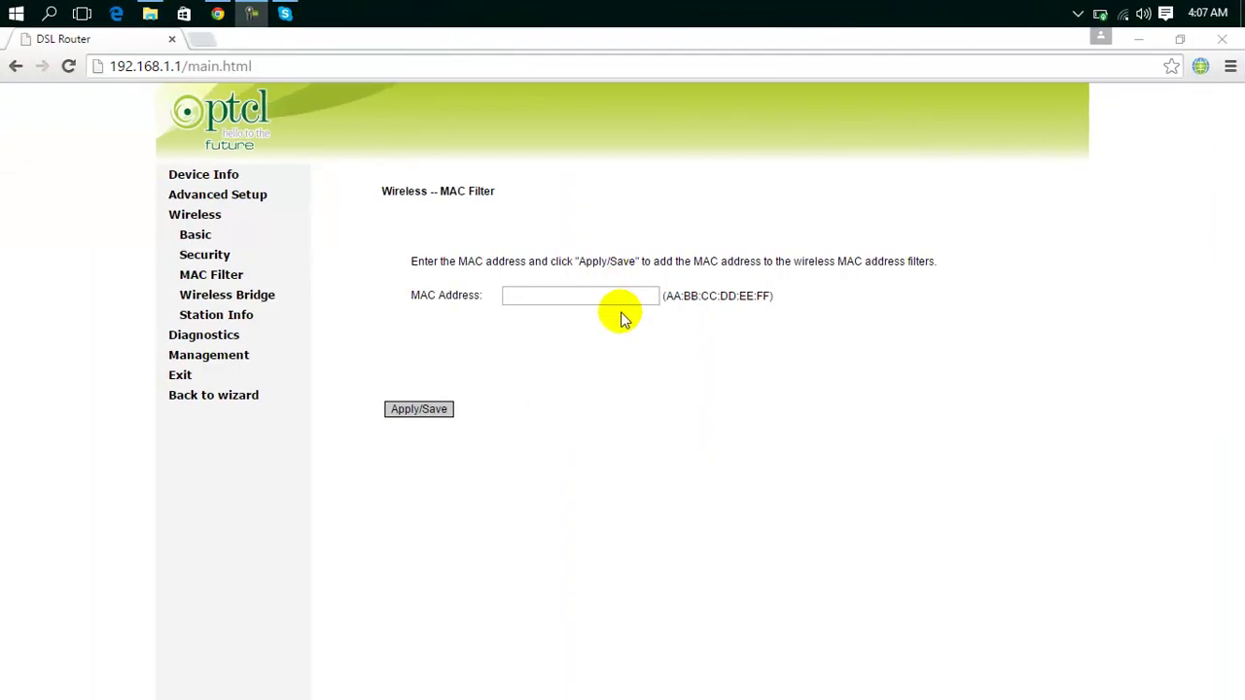
pyautogui.click(622, 298)
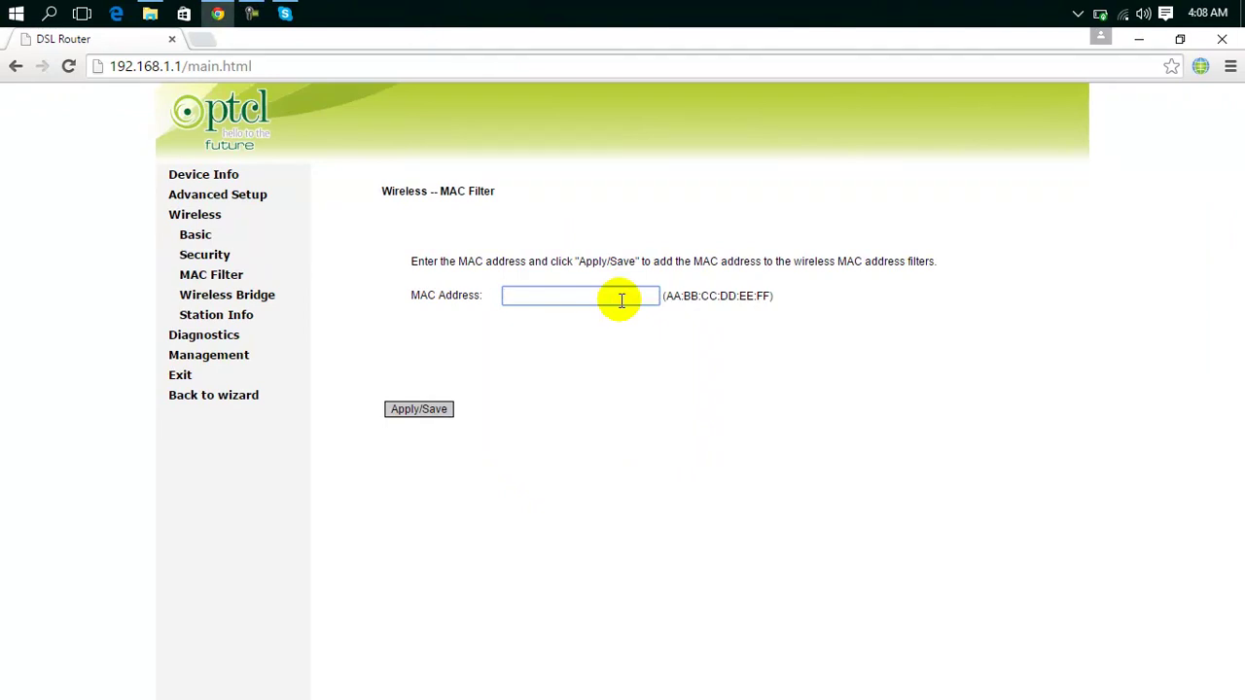
pyautogui.write('1c')
pyautogui.write(':')
pyautogui.write('b0')
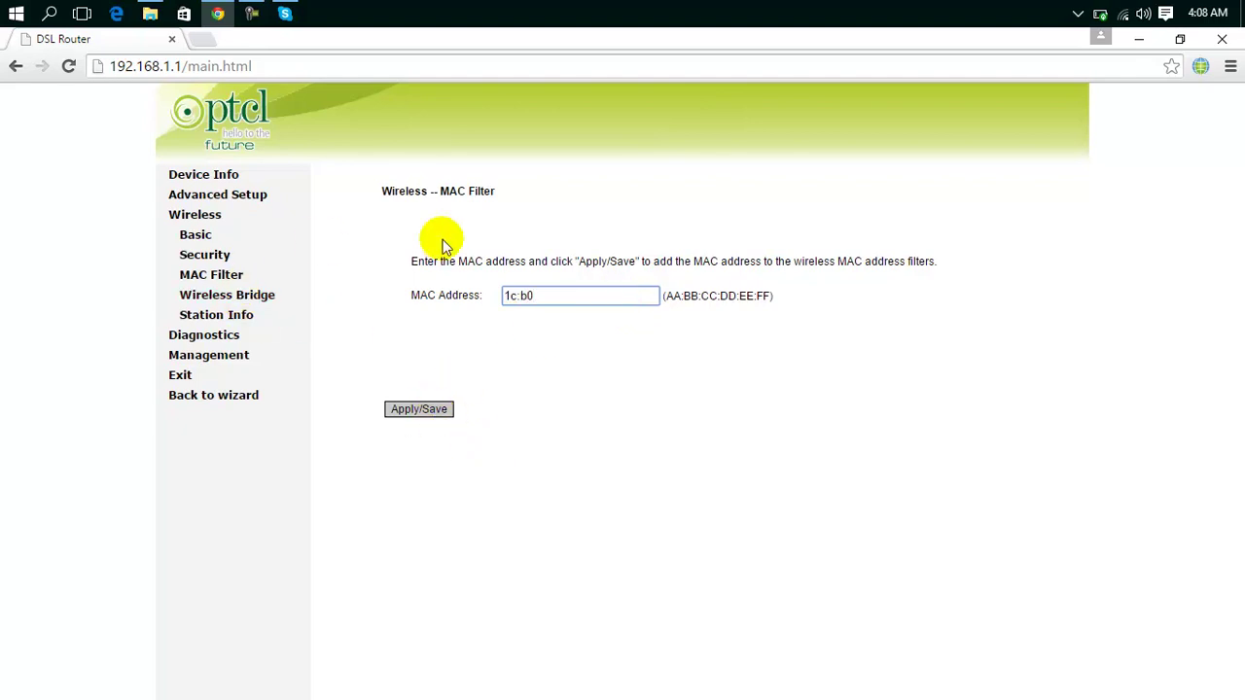
pyautogui.click(594, 223)
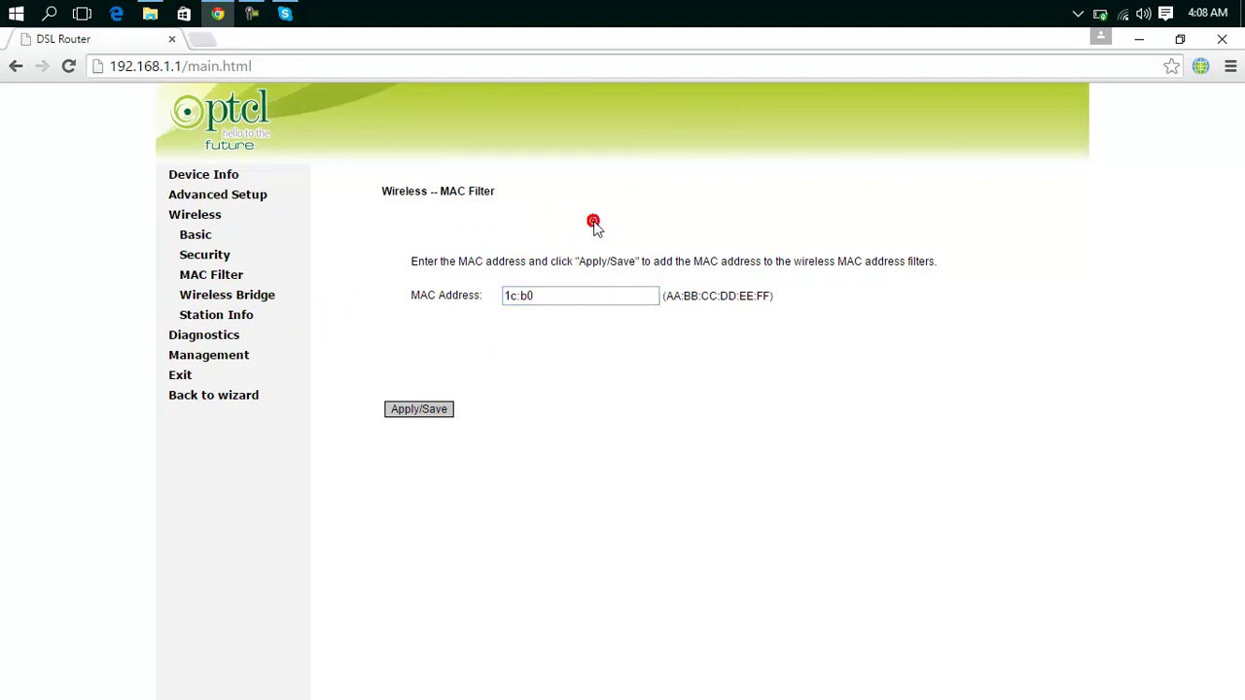
pyautogui.doubleClick(548, 296)
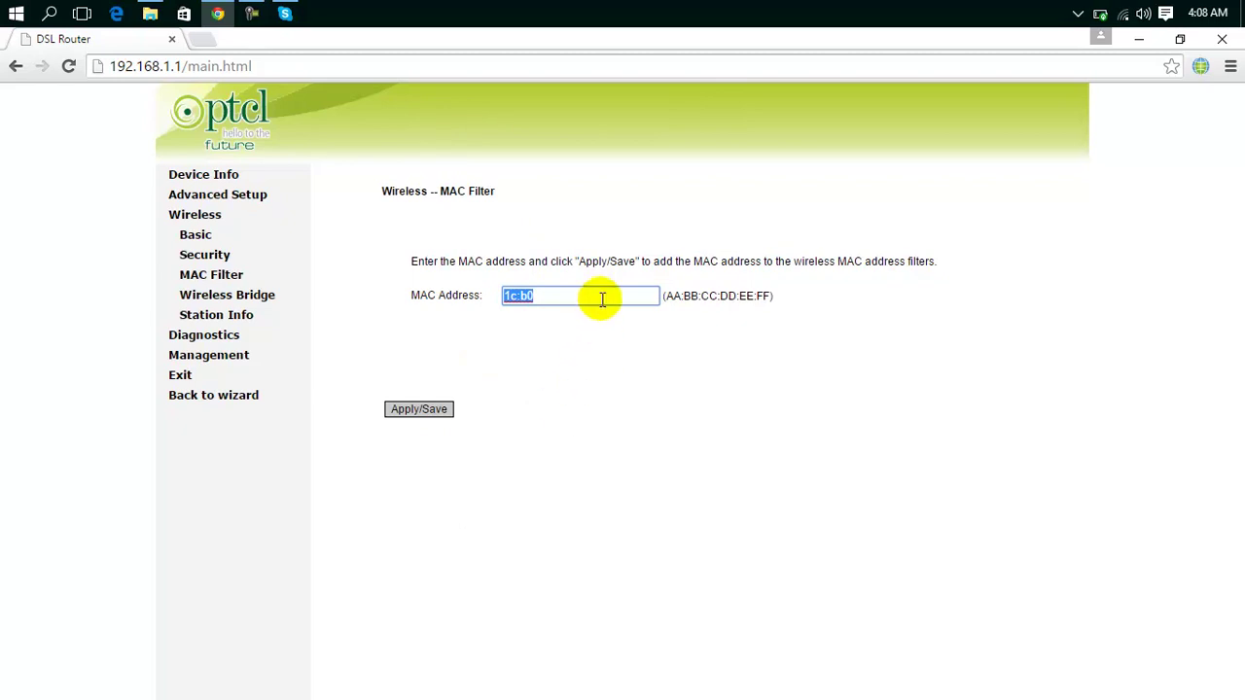
pyautogui.press('BackSpace')
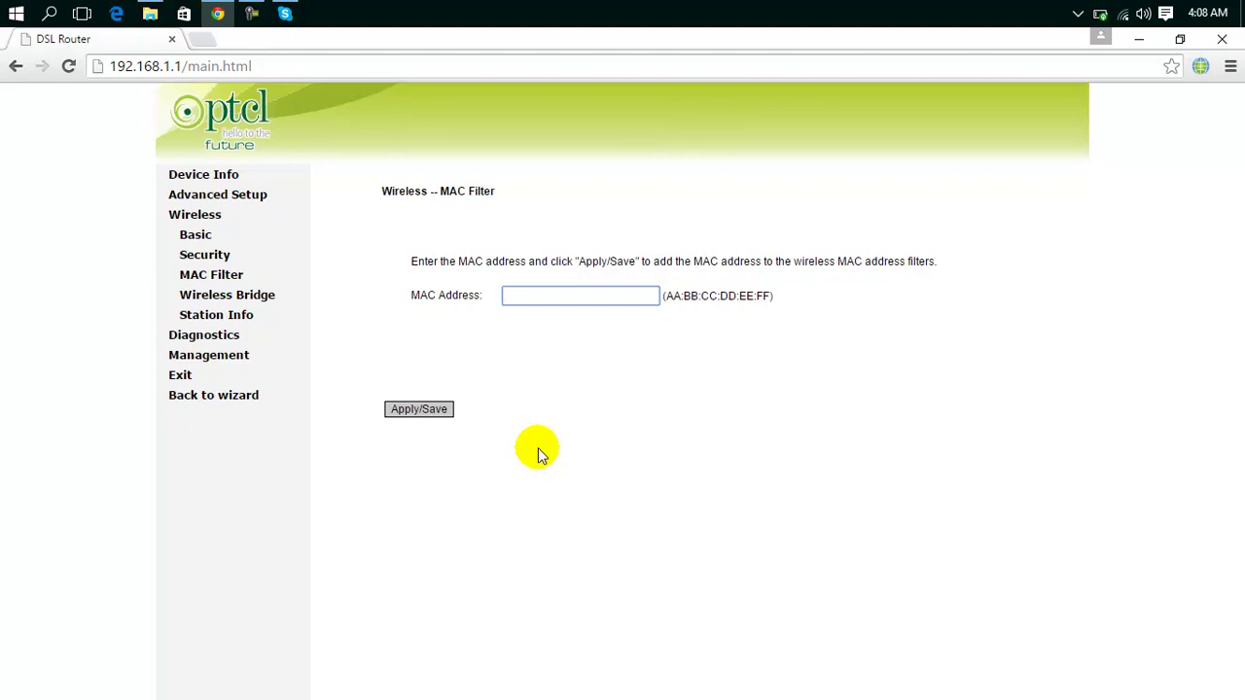
pyautogui.click(642, 429)
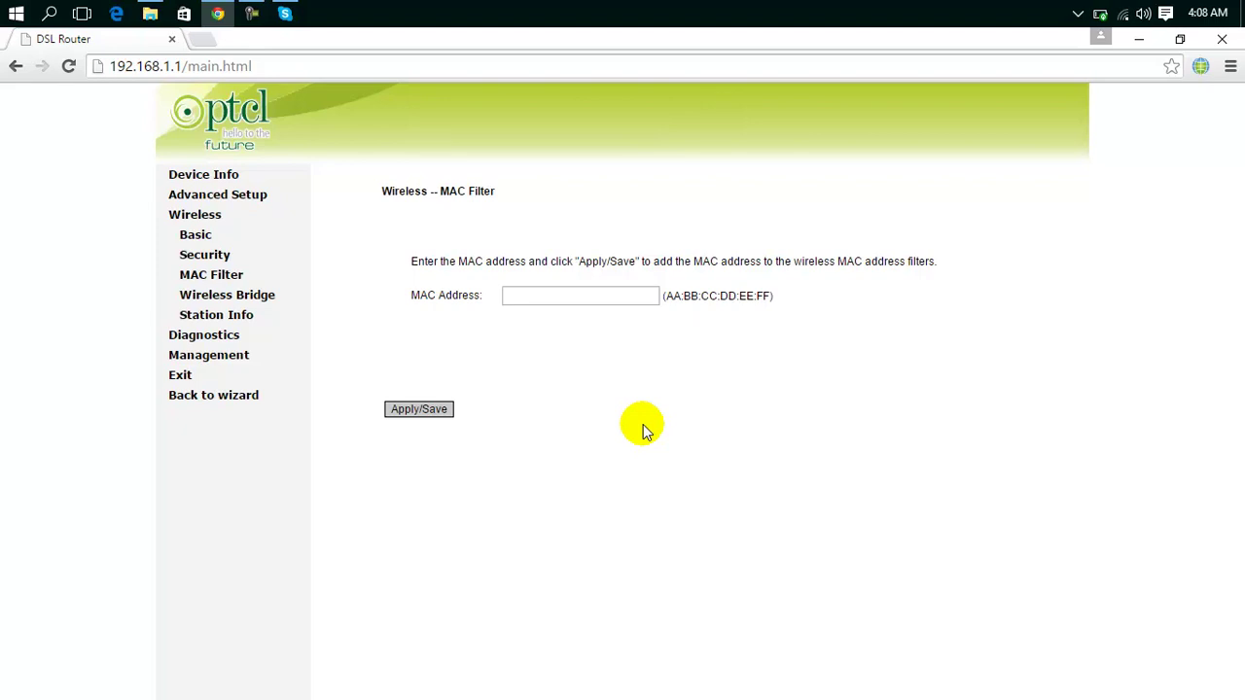
pyautogui.click(611, 295)
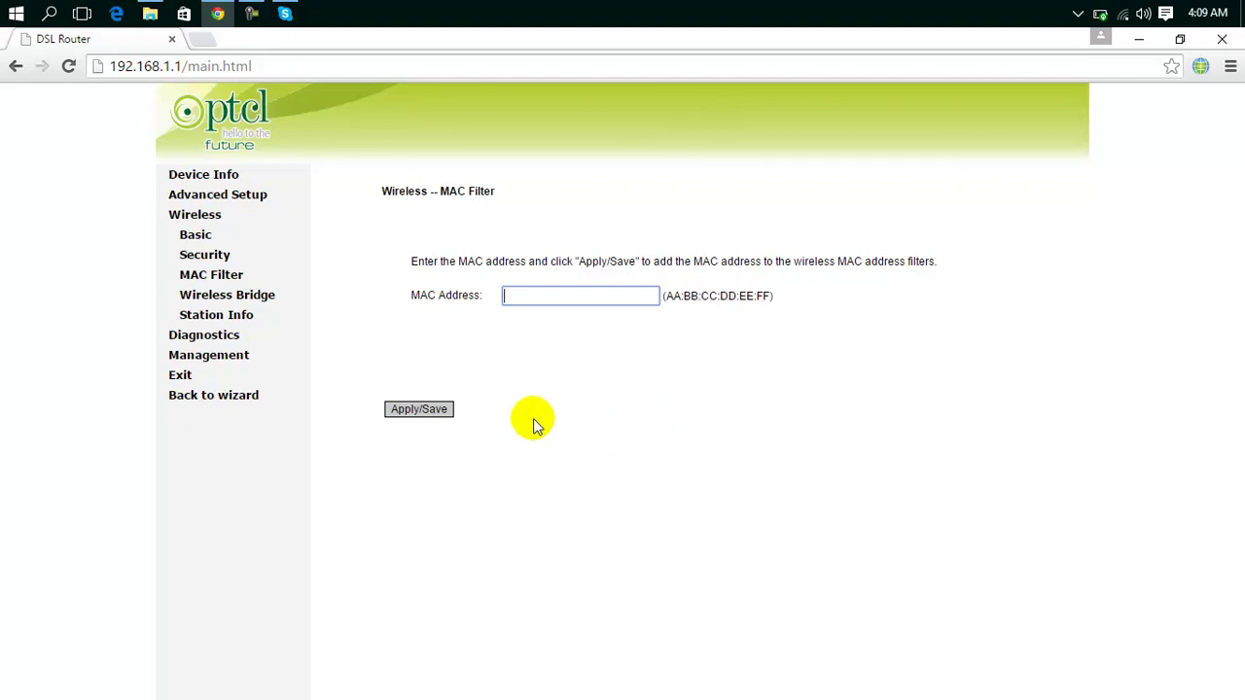
# - Open Wireless > Station Info and review the three authenticated stations, including the phone's MAC
pyautogui.click(210, 297)
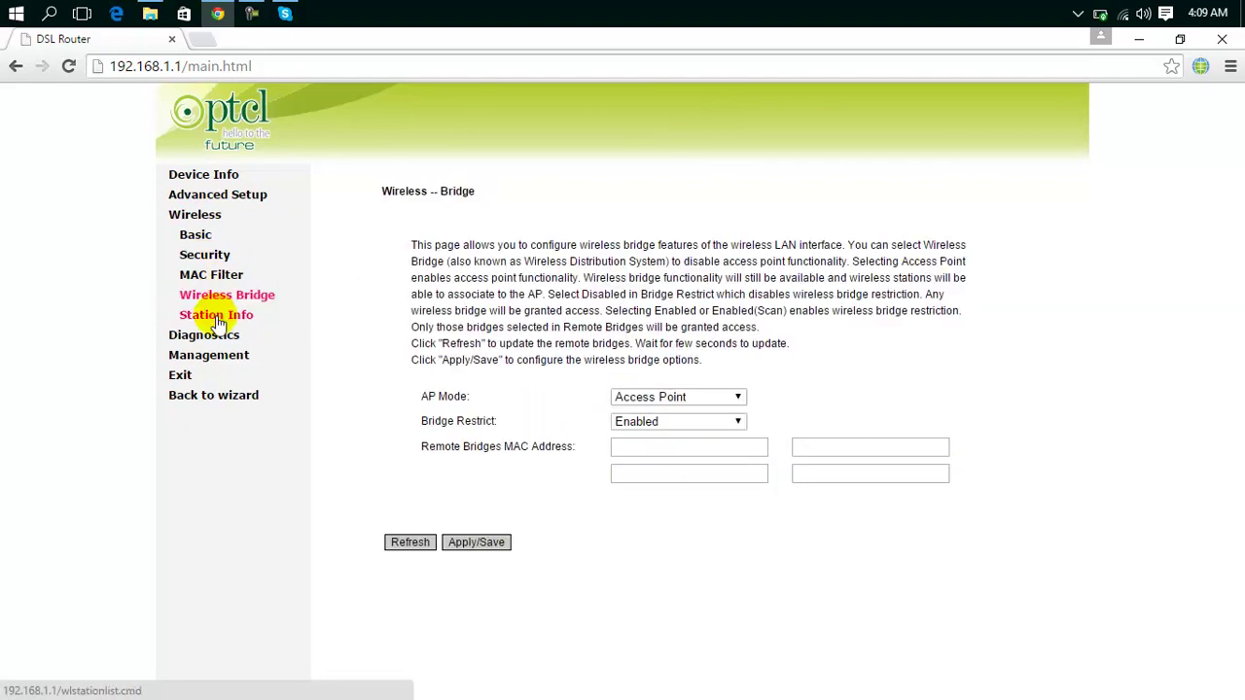
pyautogui.click(216, 314)
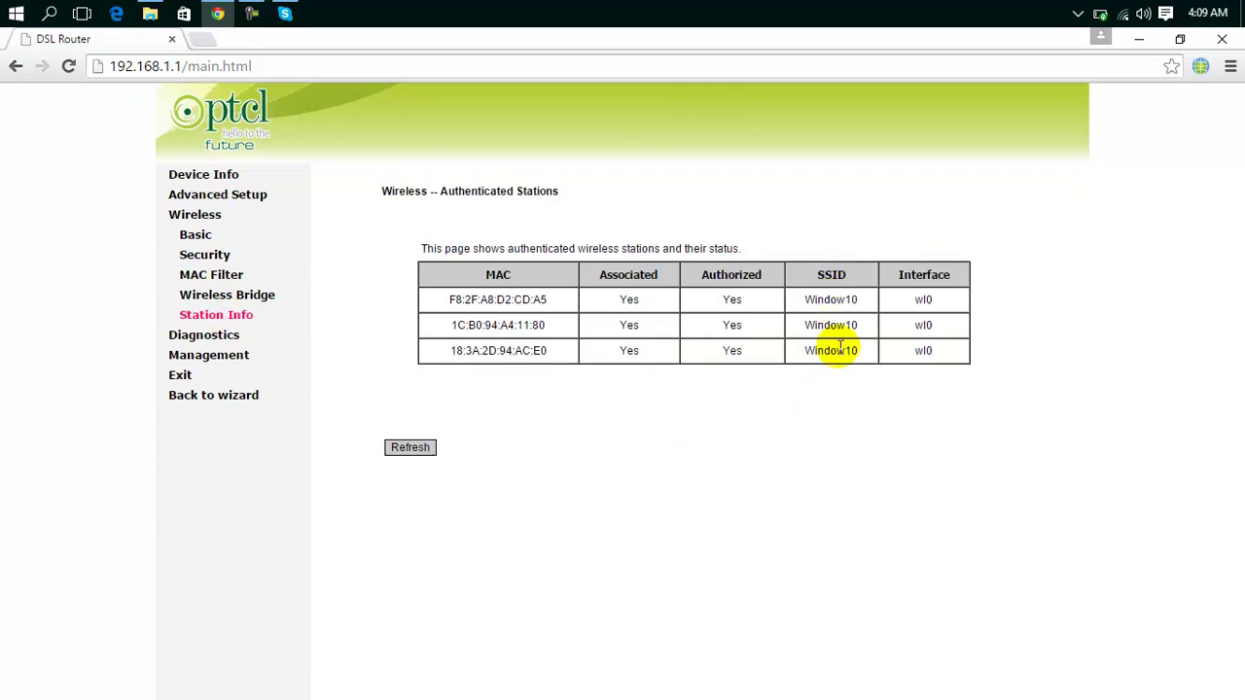
pyautogui.moveTo(547, 330)
pyautogui.mouseDown()
pyautogui.moveTo(448, 327)
pyautogui.moveTo(556, 309)
pyautogui.moveTo(410, 356)
pyautogui.mouseUp()
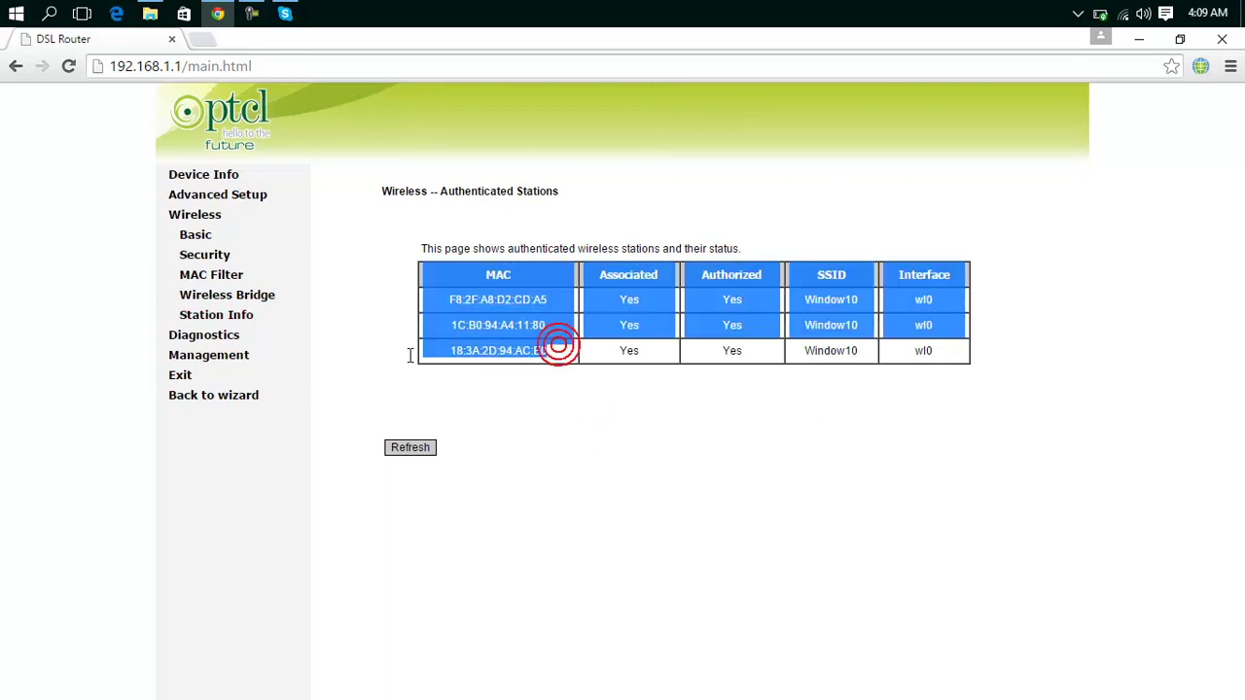
pyautogui.click(489, 387)
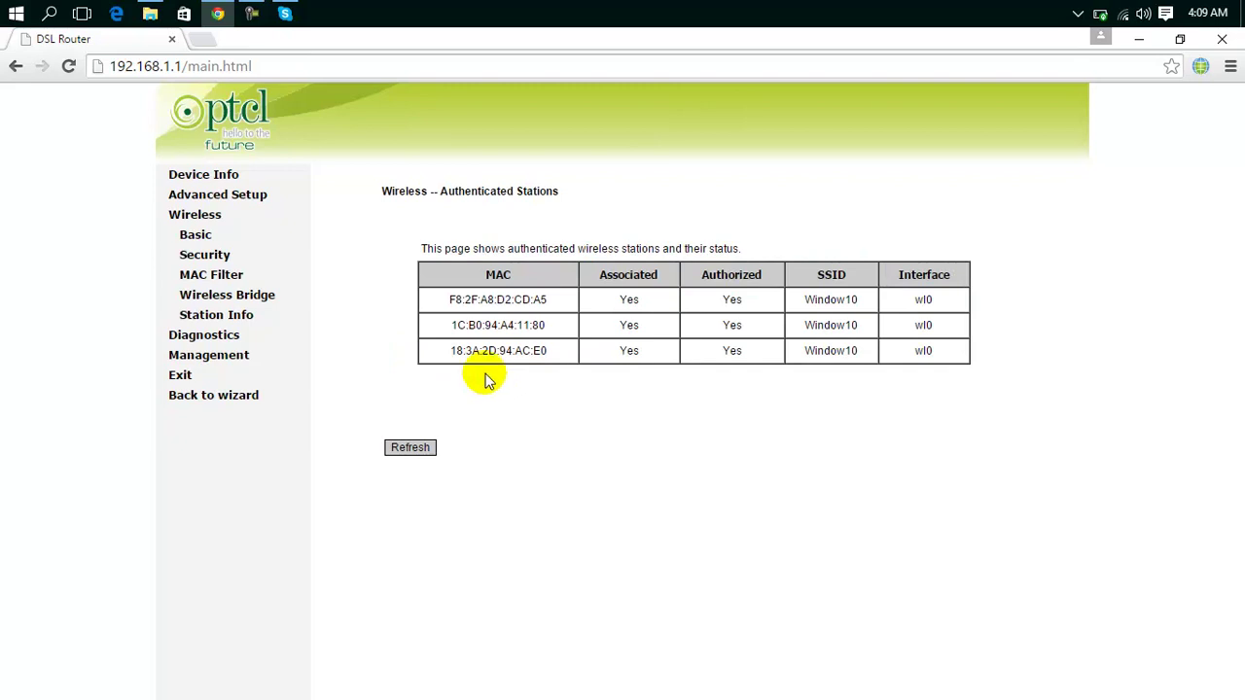
pyautogui.click(223, 315)
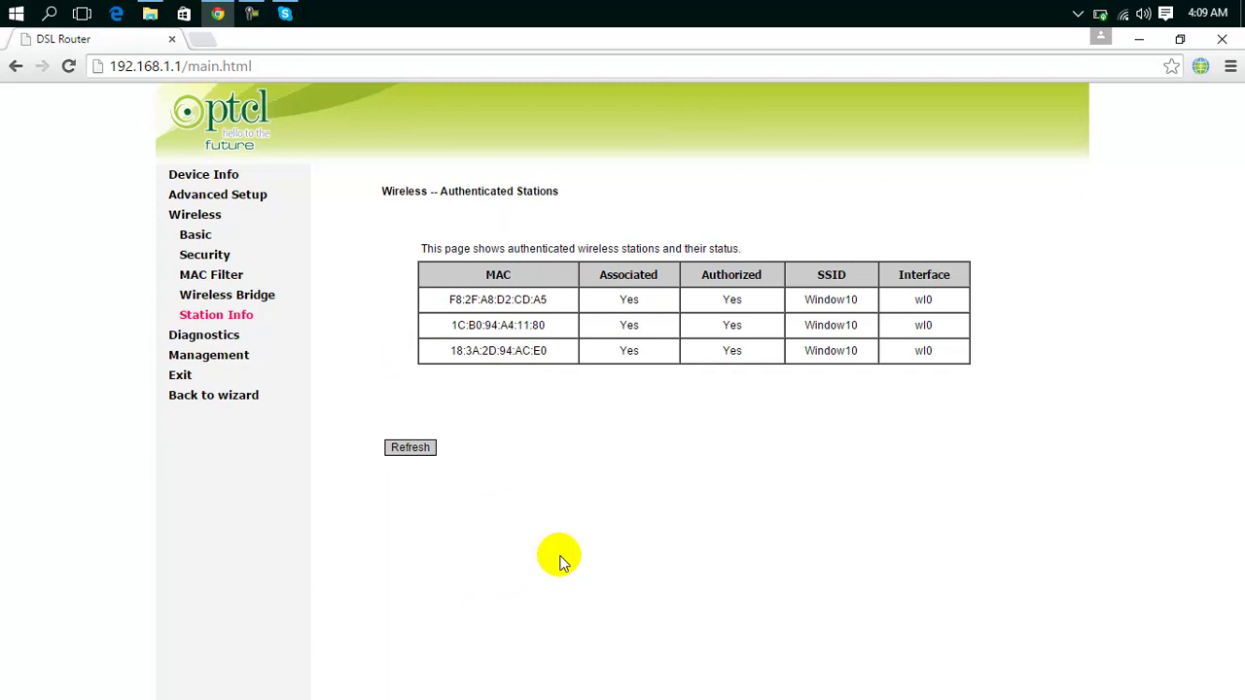
# - Return via MAC Filter to Wireless Basic Setting and confirm the Window10 SSID is still hidden
pyautogui.click(225, 276)
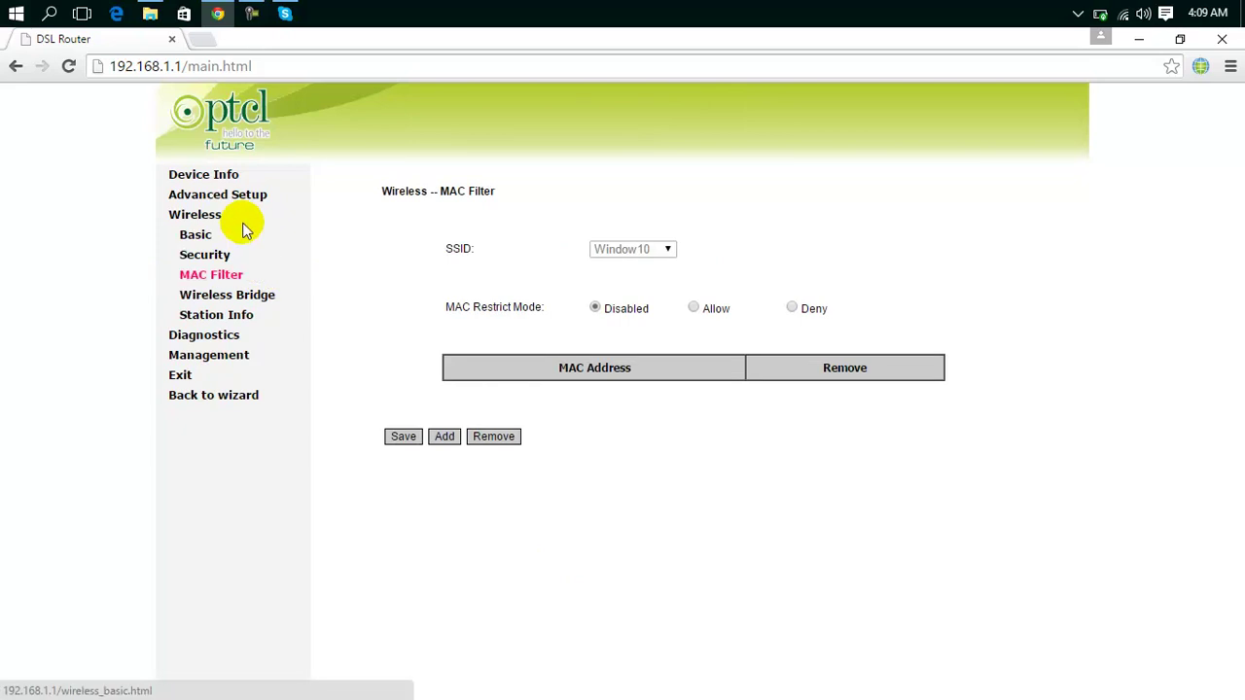
pyautogui.click(204, 215)
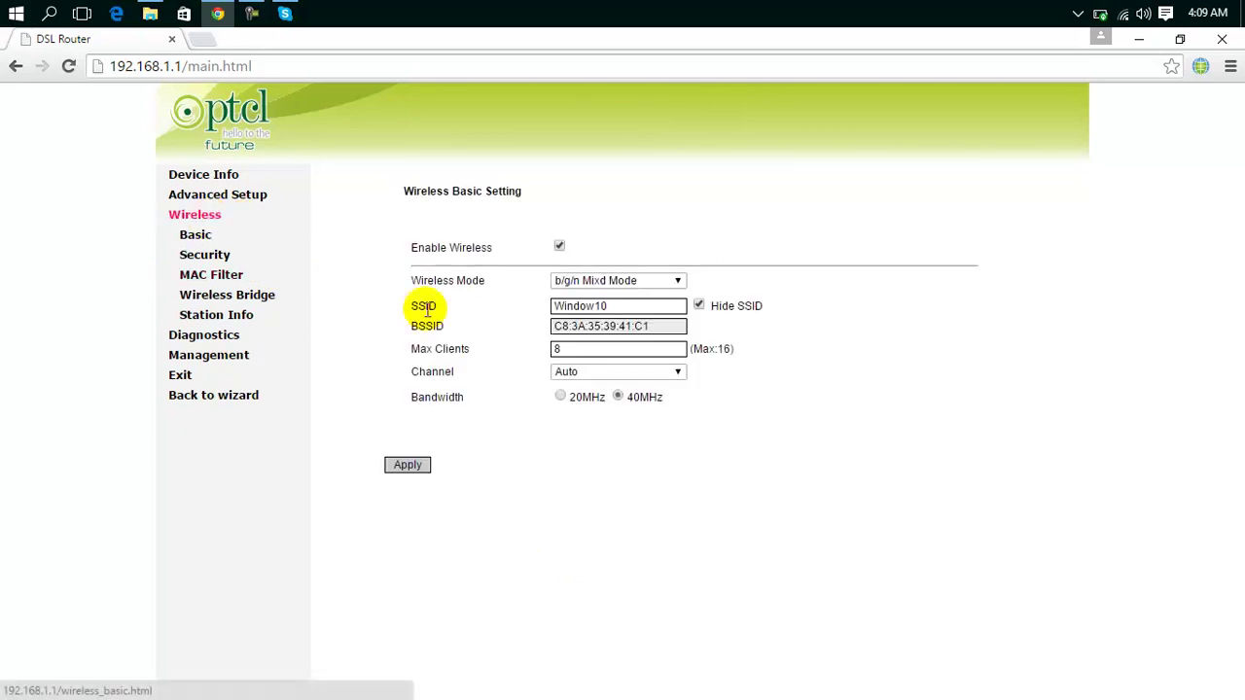
pyautogui.doubleClick(618, 307)
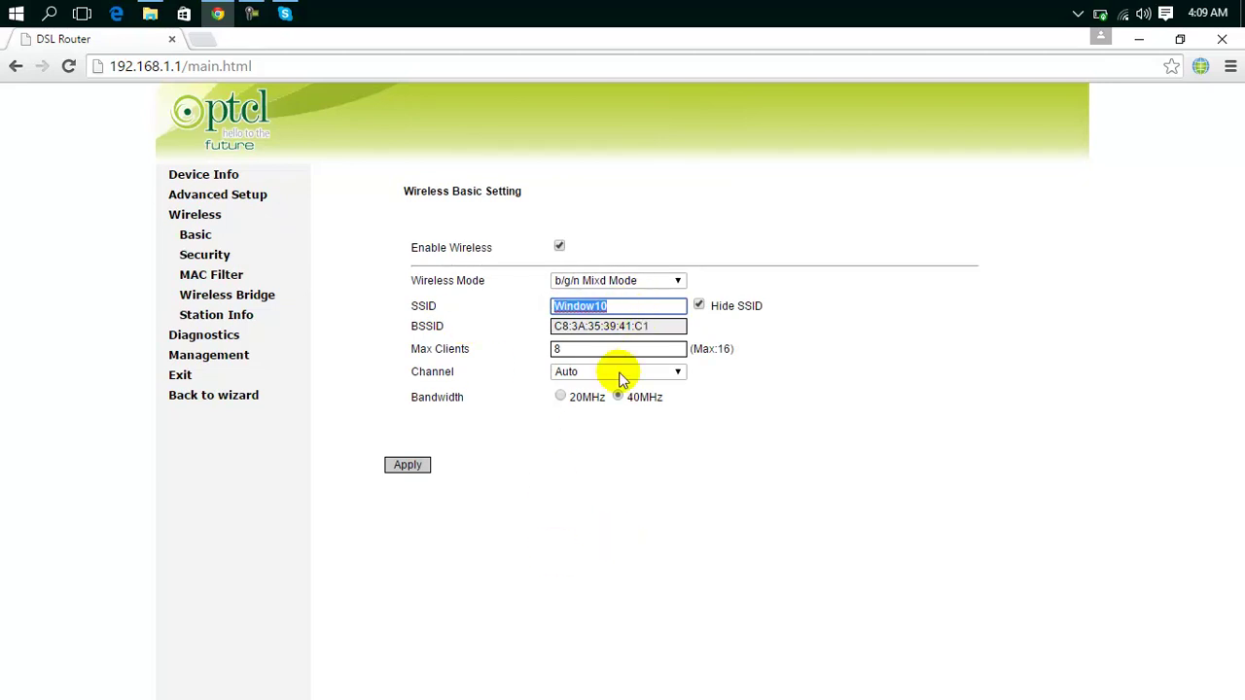
pyautogui.moveTo(707, 324); pyautogui.dragTo(679, 610)
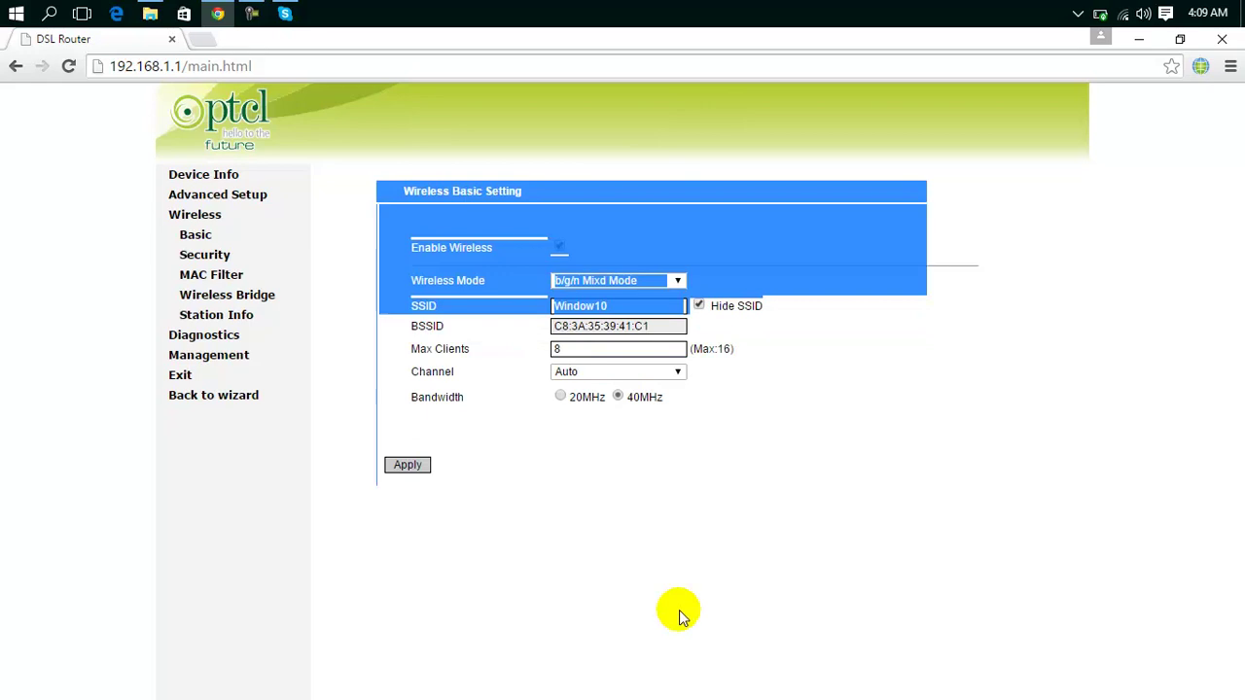
pyautogui.click(679, 610)
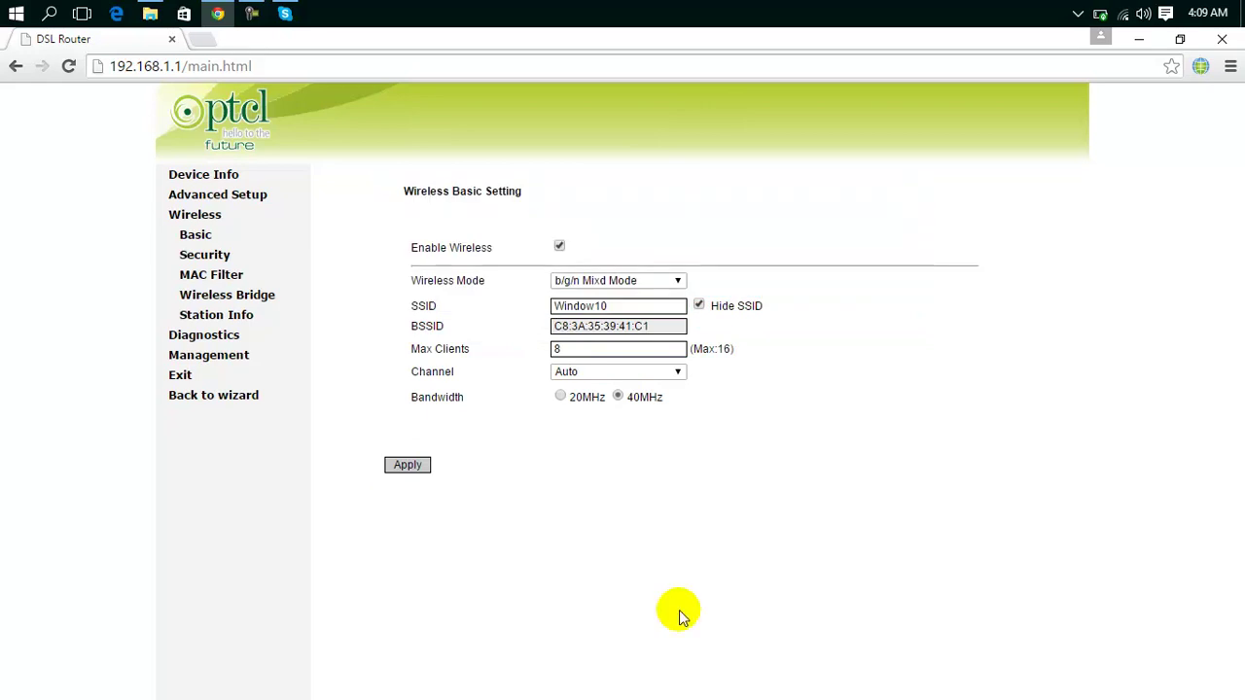